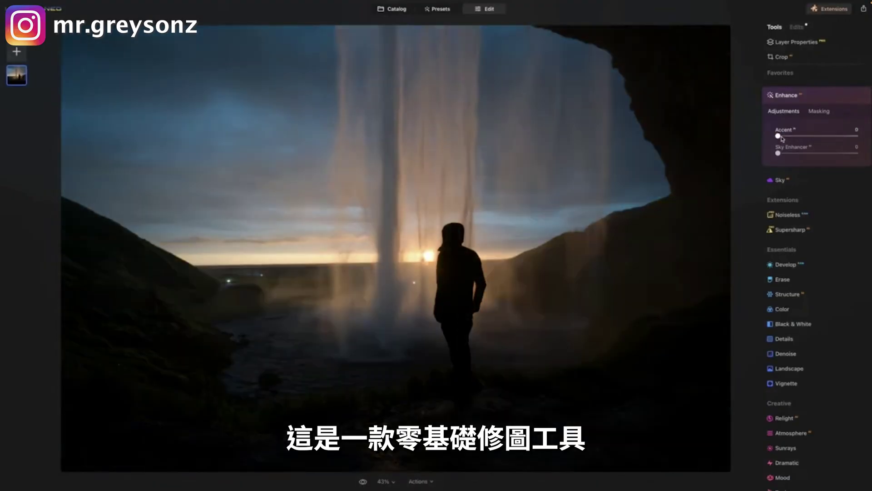
Step: Raise Accent and Sky Enhancer, try Nostalgic Haze, Cold Fire and Comfort Mood presets, and set Shadows to 40
drag(778, 136, 856, 136)
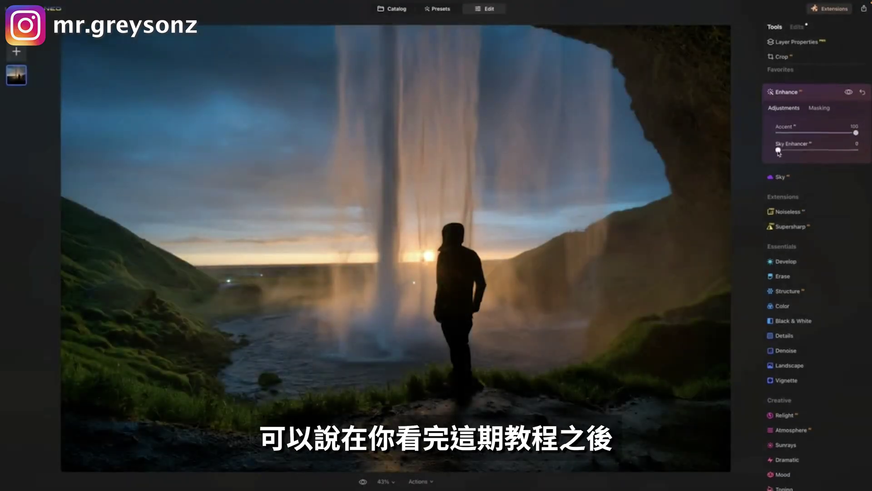
drag(778, 153, 843, 148)
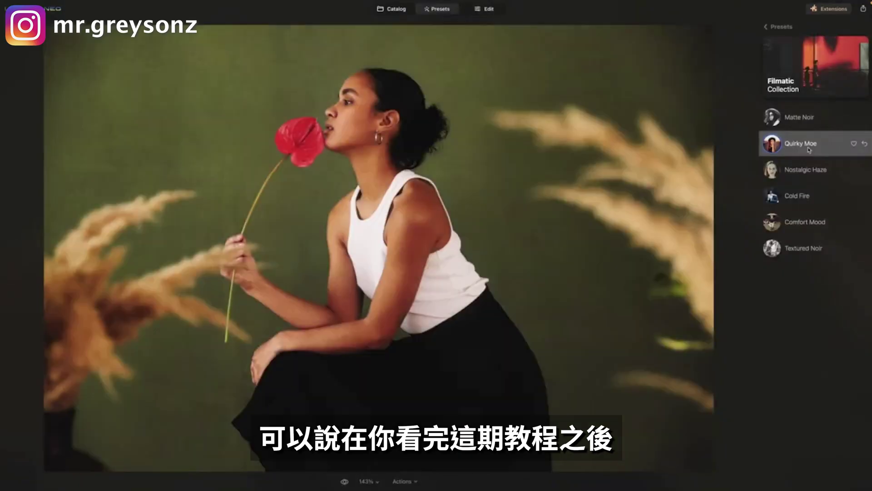
click(805, 169)
click(801, 196)
click(803, 223)
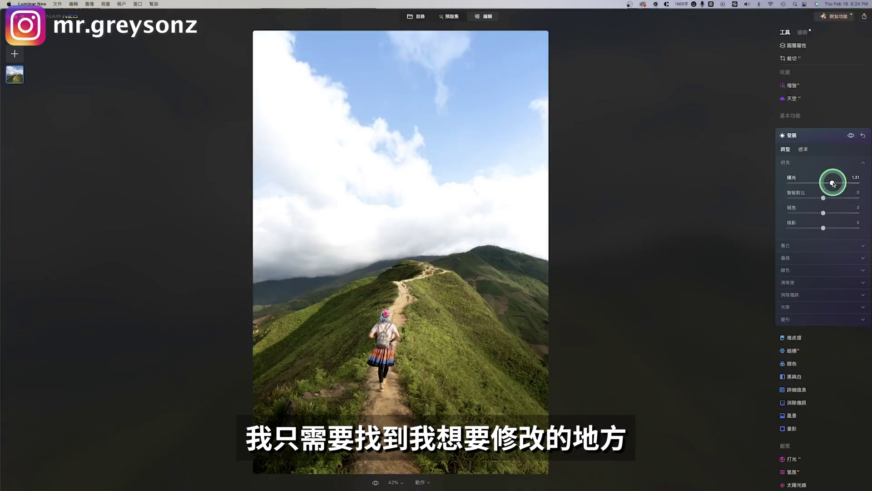
drag(823, 227, 837, 227)
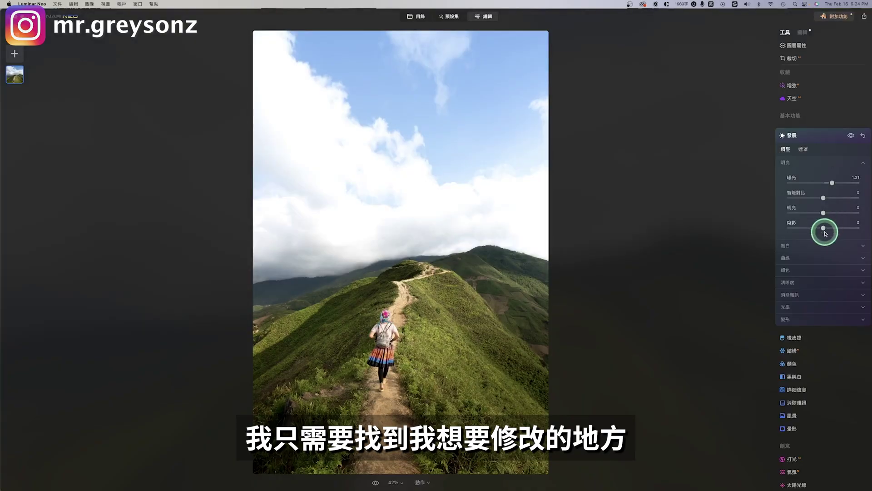
click(862, 270)
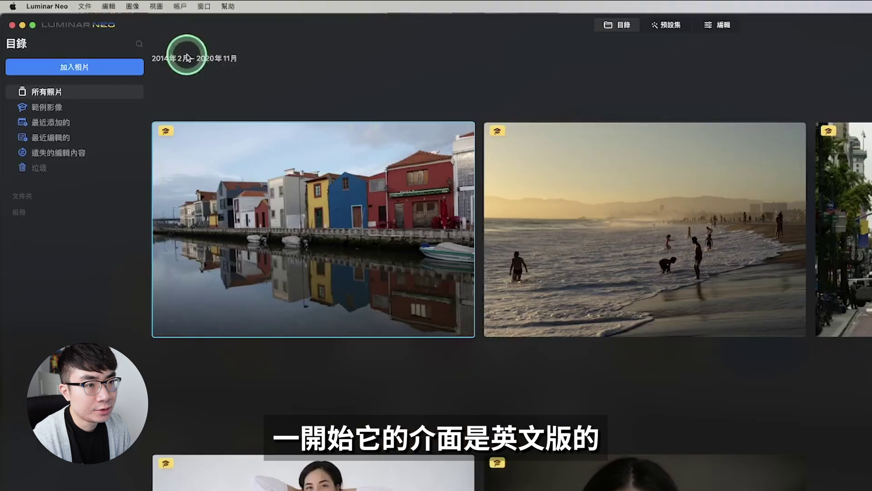
click(61, 9)
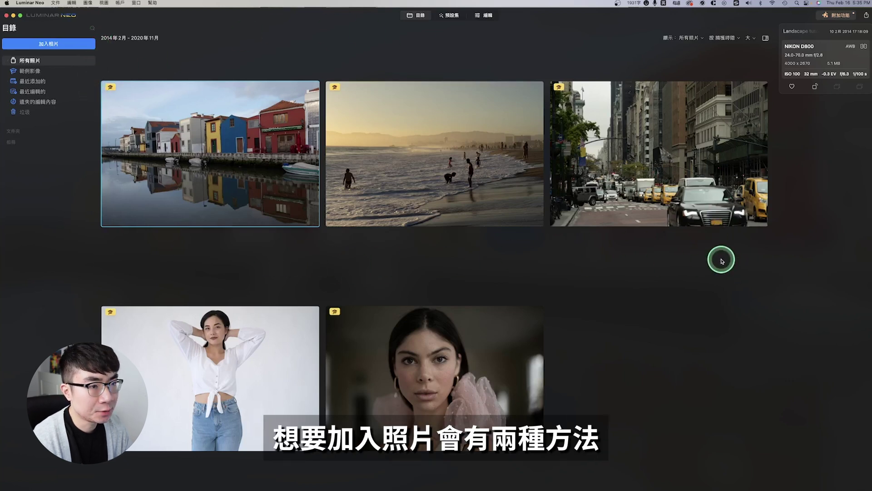
click(76, 48)
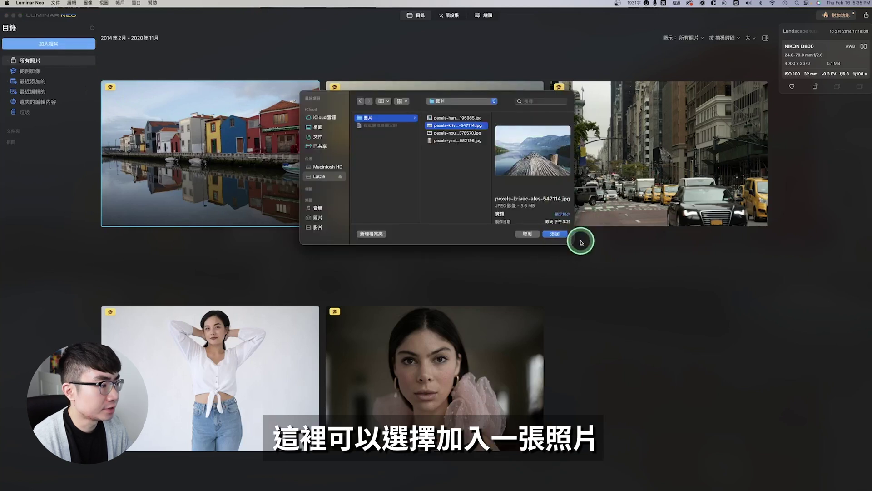
Step: Add the lake pier photo, then drag the city street photo from Finder into All Photos
click(562, 237)
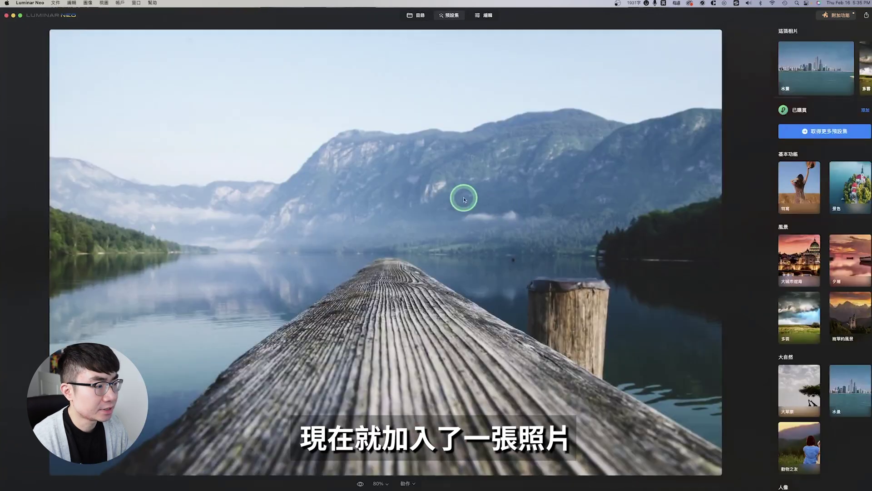
click(416, 15)
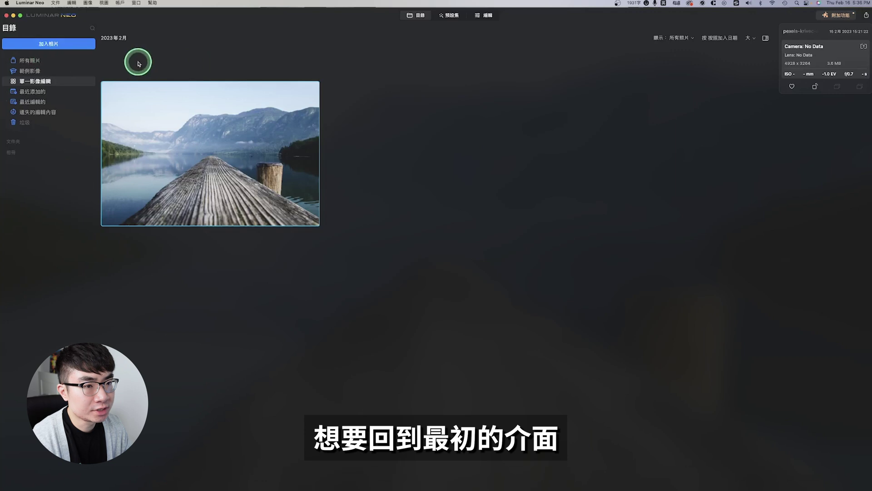
click(42, 62)
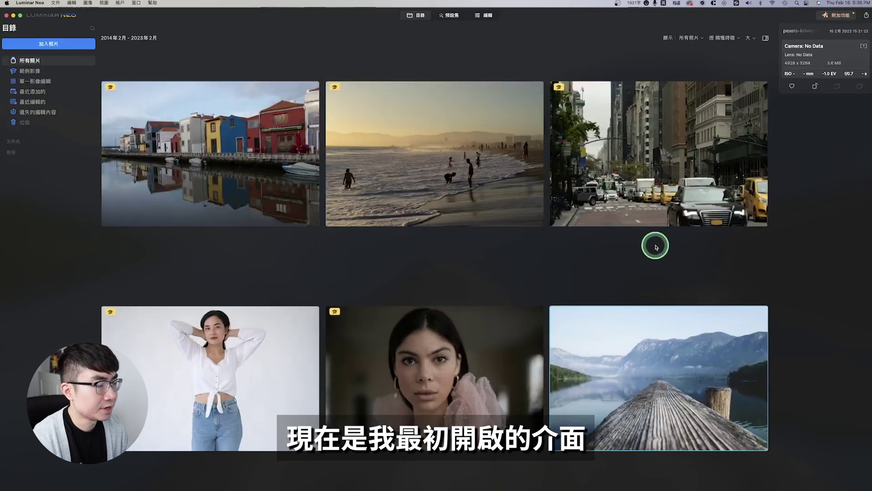
click(682, 132)
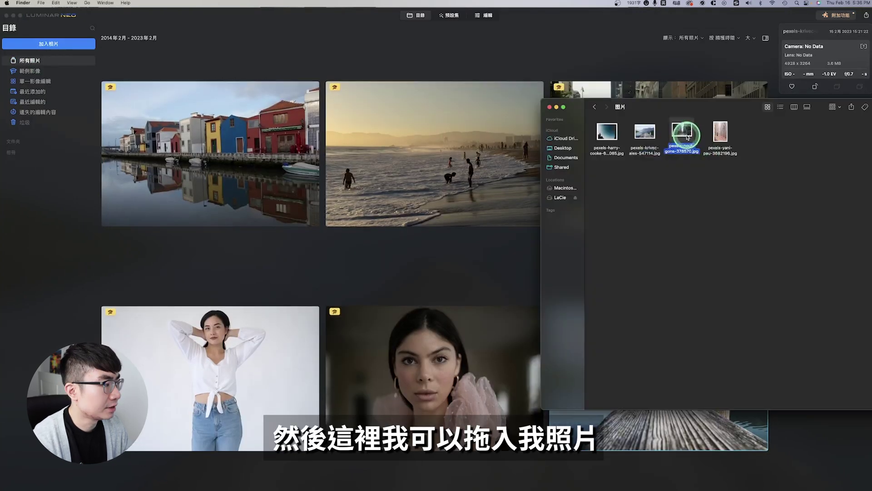
drag(687, 135, 425, 227)
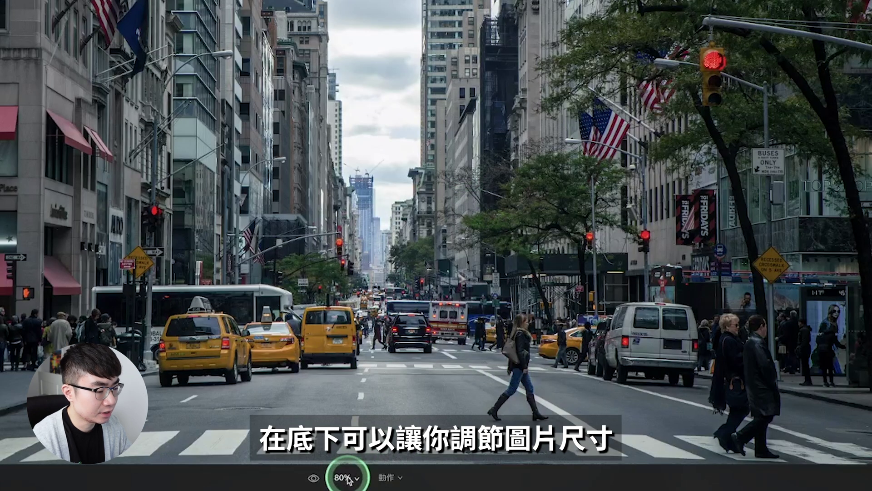
Step: View the street photo at 50%, apply and then undo the 電子城市 preset, and return to the catalog
click(349, 479)
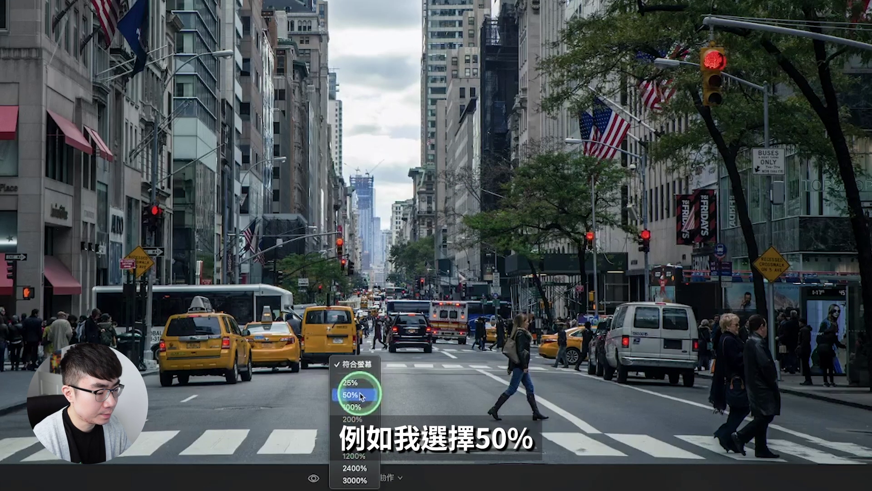
click(361, 397)
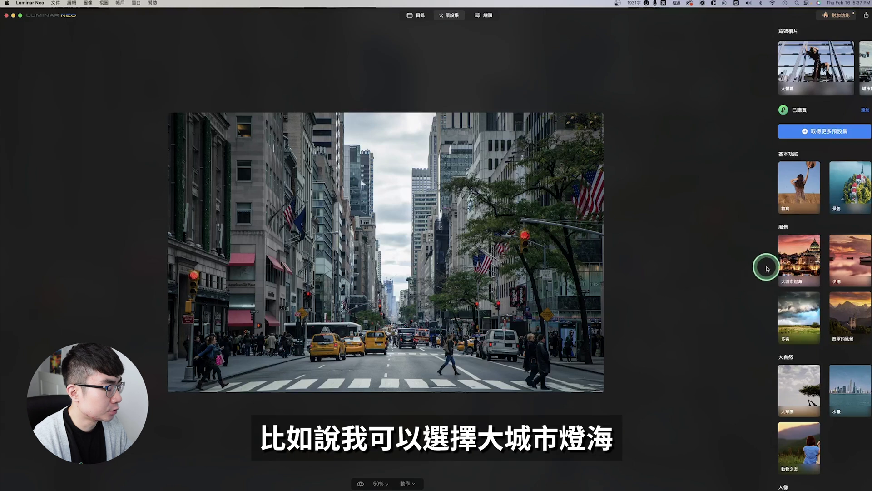
click(793, 269)
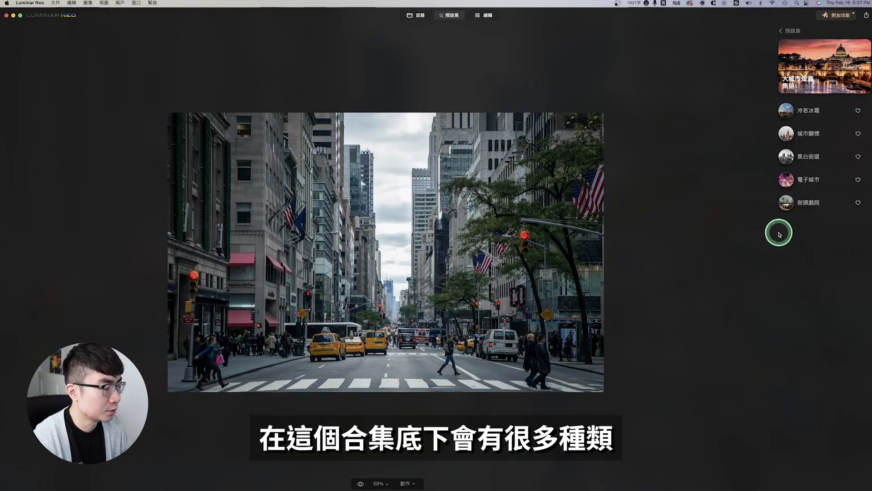
click(836, 184)
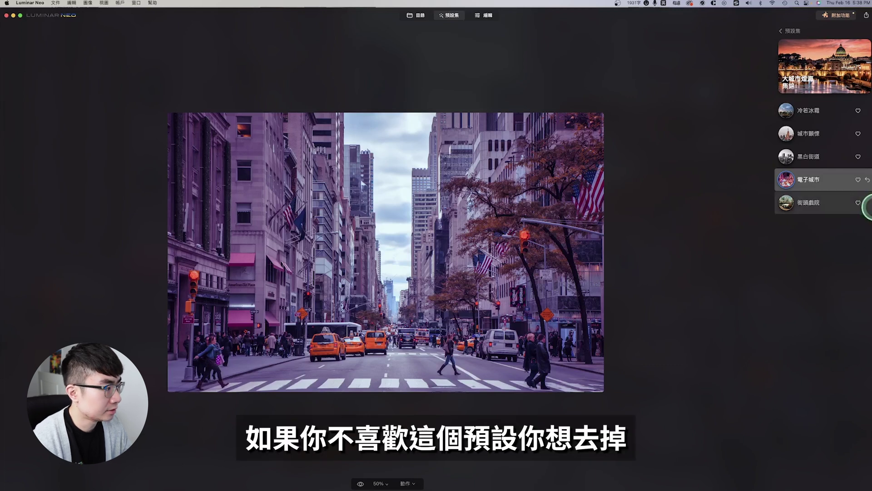
click(867, 179)
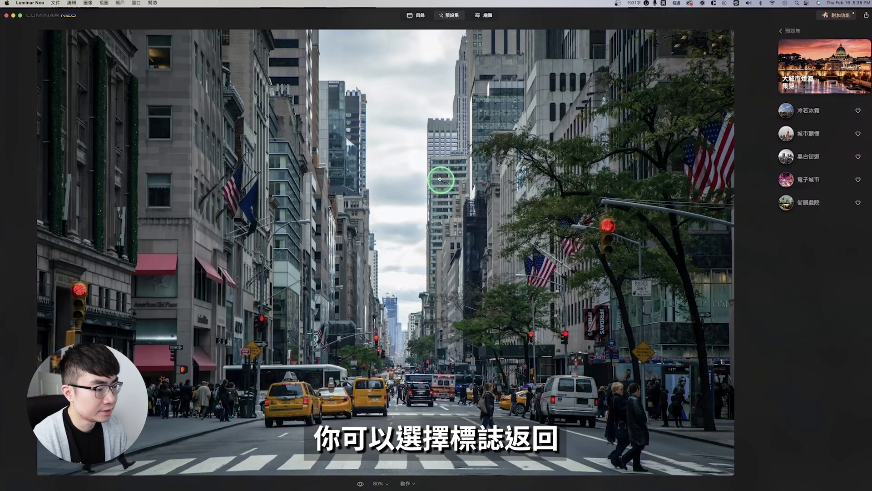
key(g)
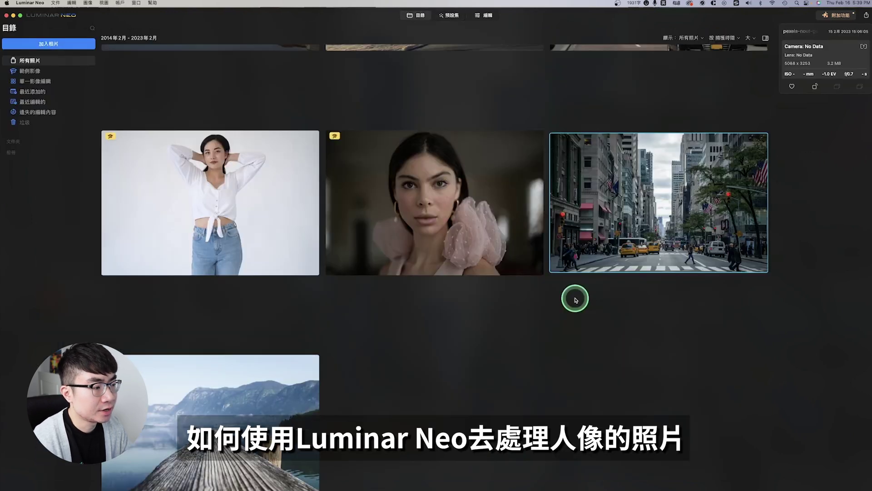
Step: Open the close-up portrait in Edit, add a 漏光 light-leak overlay layer, then remove that layer
mouse_move(435, 203)
click(454, 211)
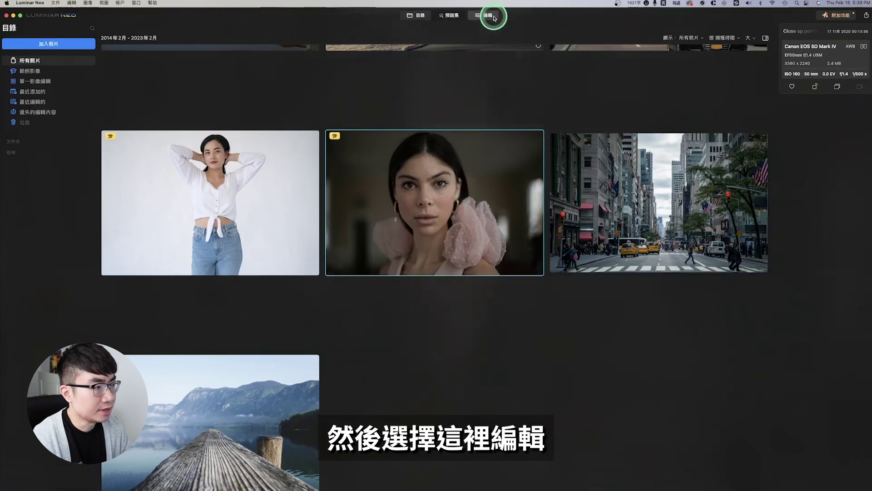
click(494, 17)
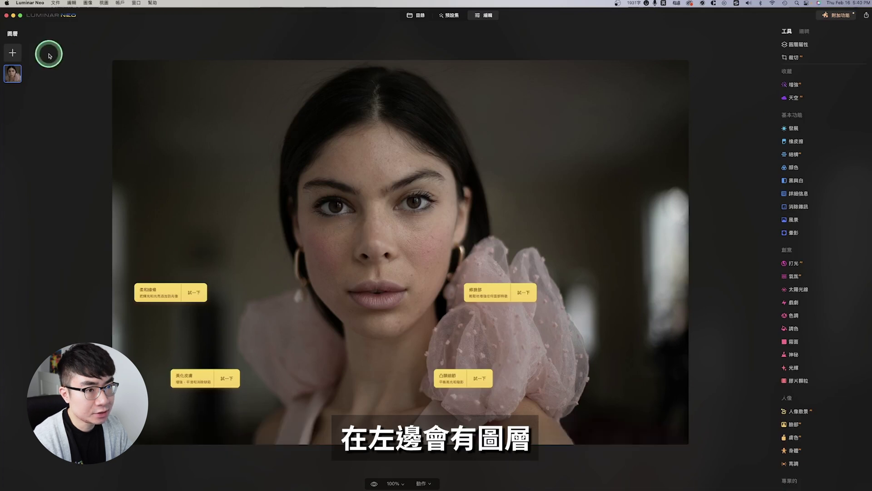
click(13, 55)
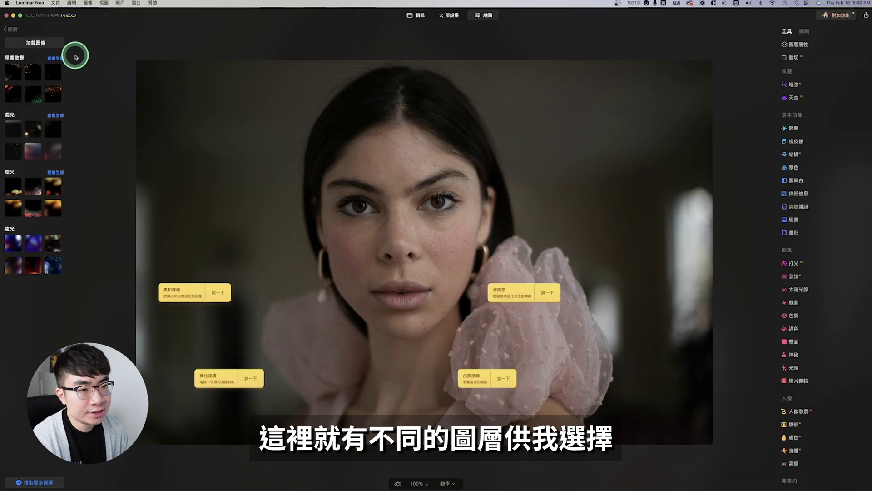
mouse_move(34, 129)
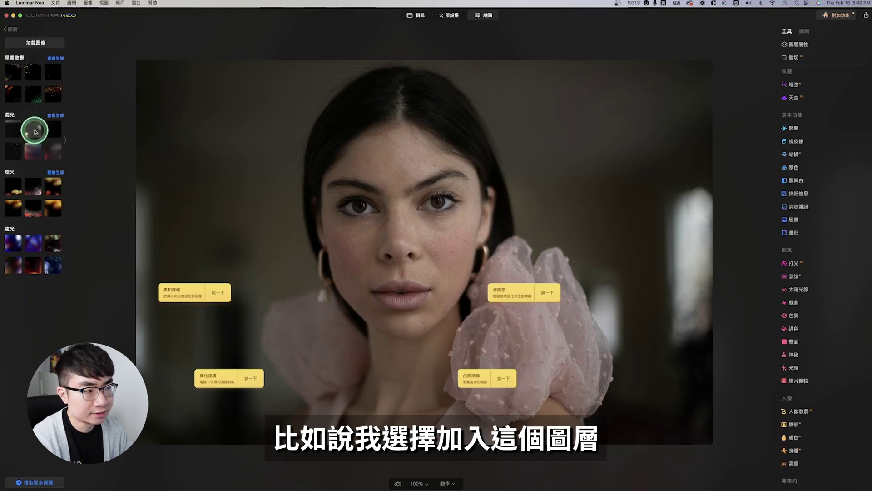
click(35, 132)
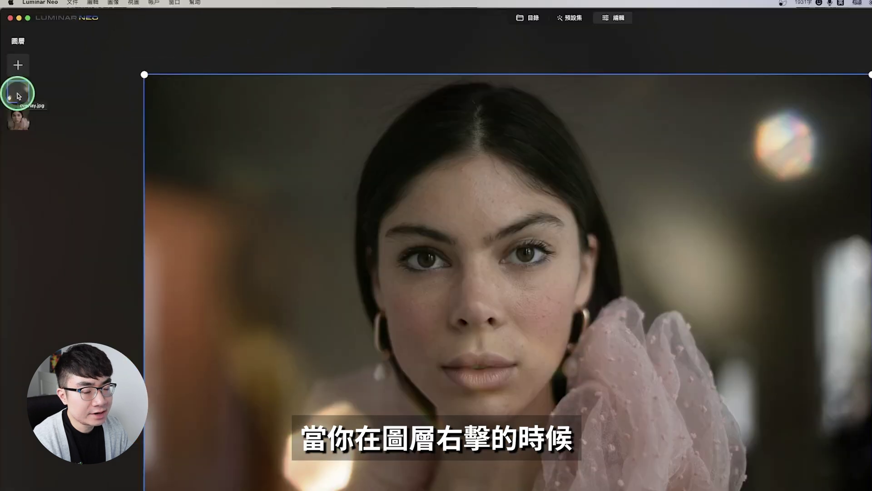
right_click(19, 96)
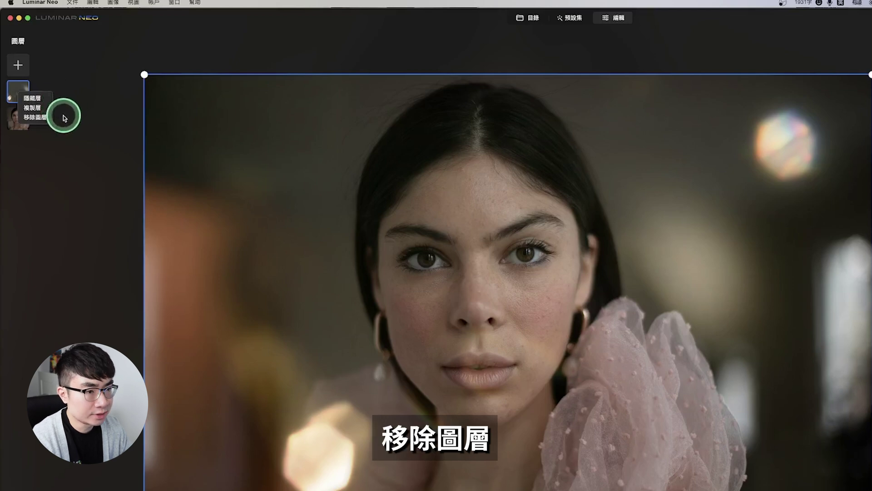
click(36, 117)
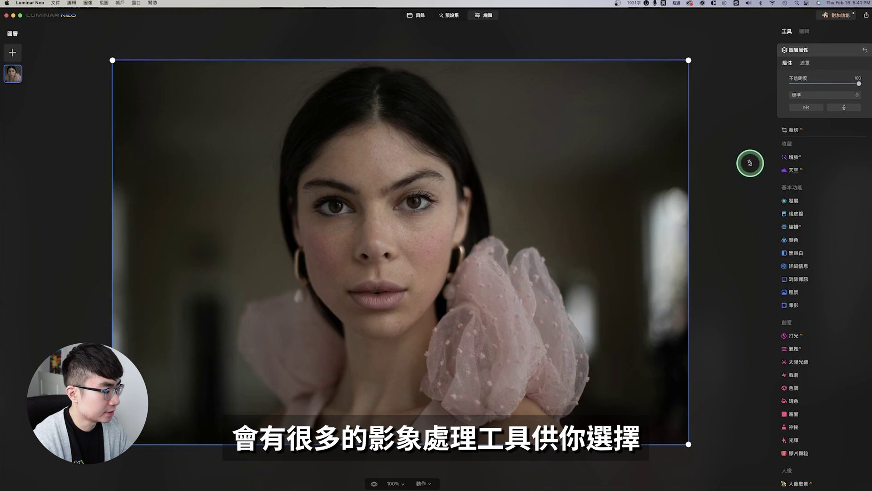
Step: Set Face Short to 30 and slim the face, comparing against the original
scroll(753, 345, down, 5)
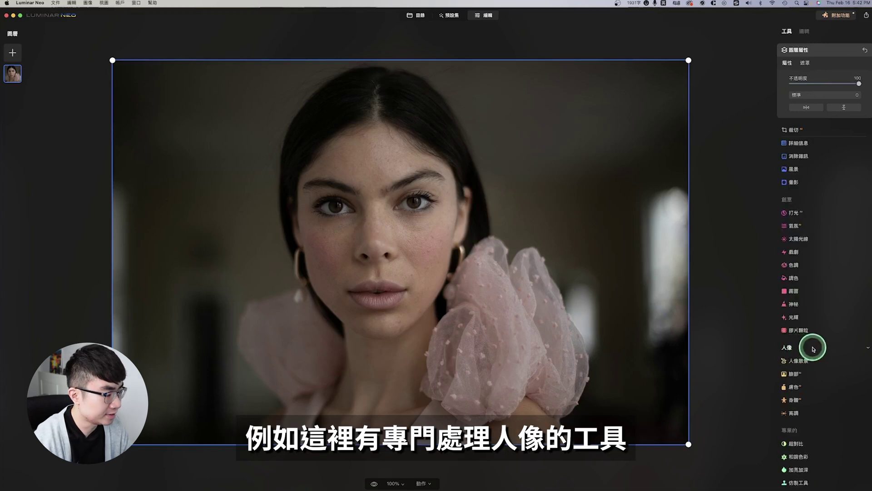
click(815, 376)
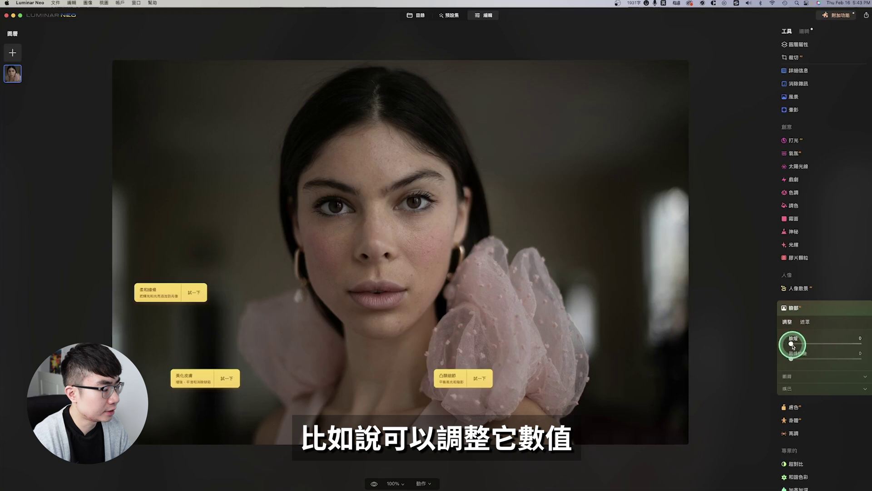
drag(791, 345, 813, 346)
click(853, 311)
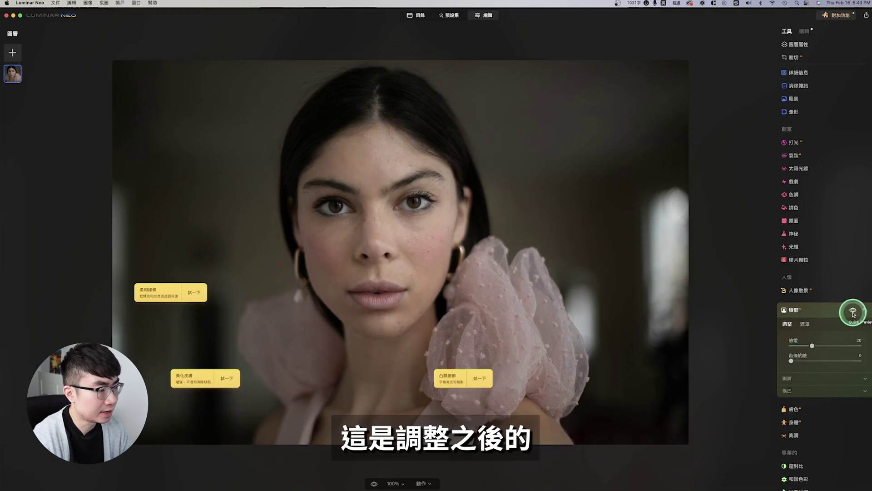
click(853, 312)
click(853, 312)
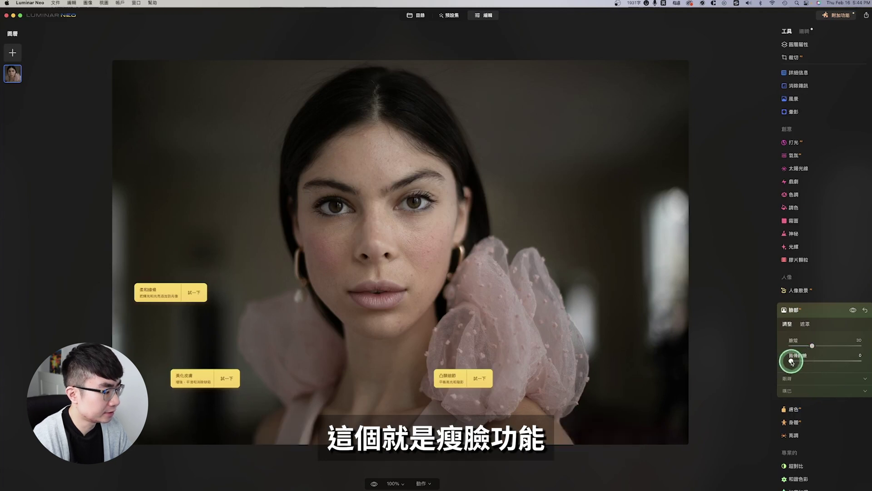
drag(792, 361, 834, 361)
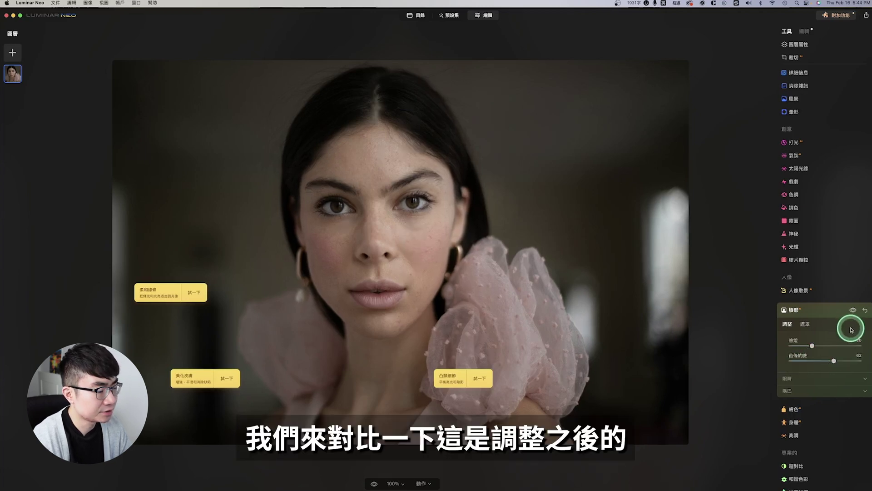
click(853, 311)
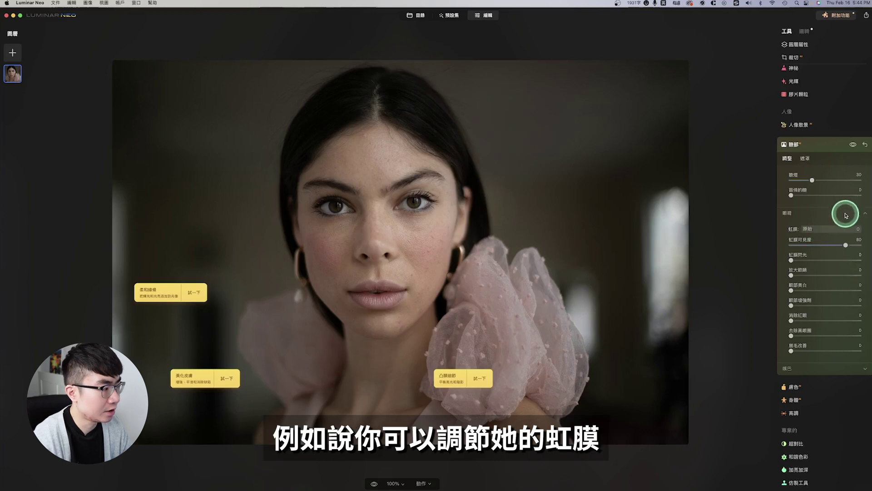
Step: Try a grey iris colour, then restore the irises' original colour
click(844, 228)
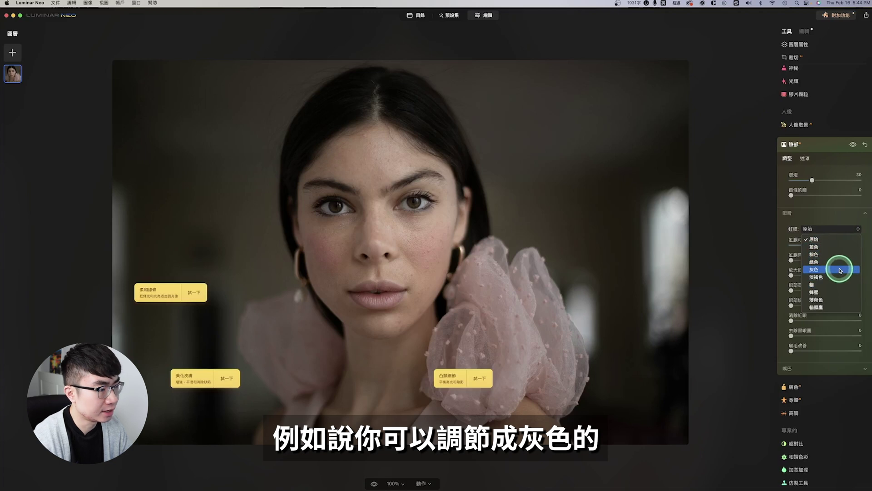
click(840, 270)
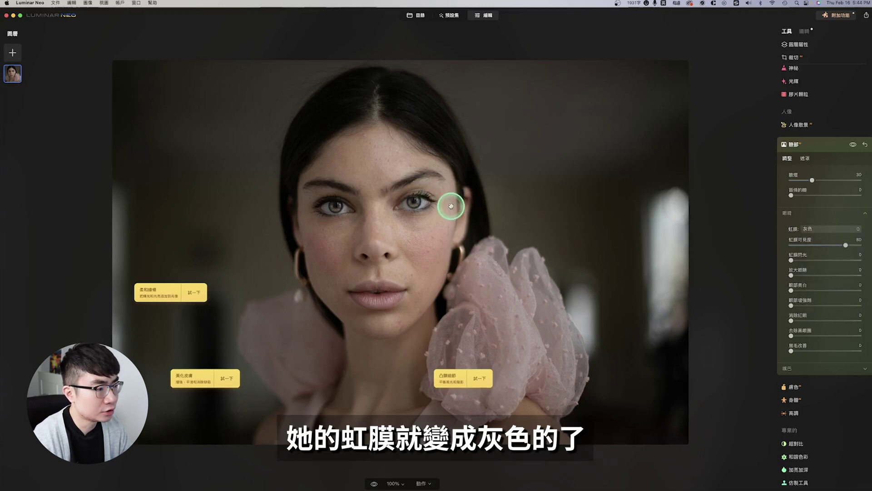
click(844, 229)
click(833, 285)
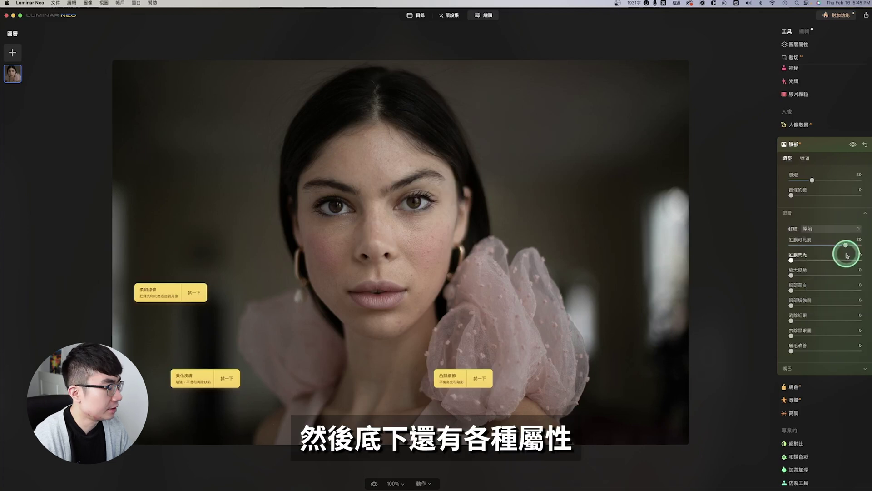
Step: Set Iris Flare 17, Enlarge Eyes 27 and Eye Whitening 16, then bring up the Skin adjustments
drag(804, 262, 804, 260)
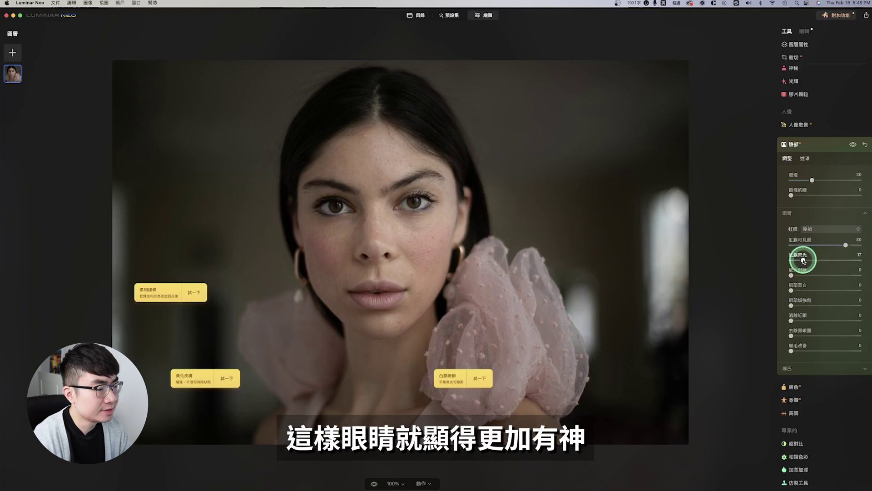
click(791, 275)
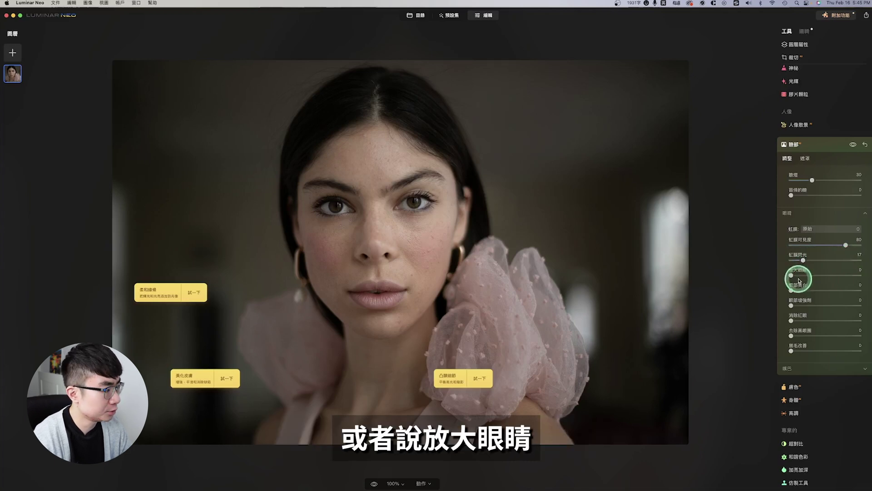
drag(793, 277, 813, 277)
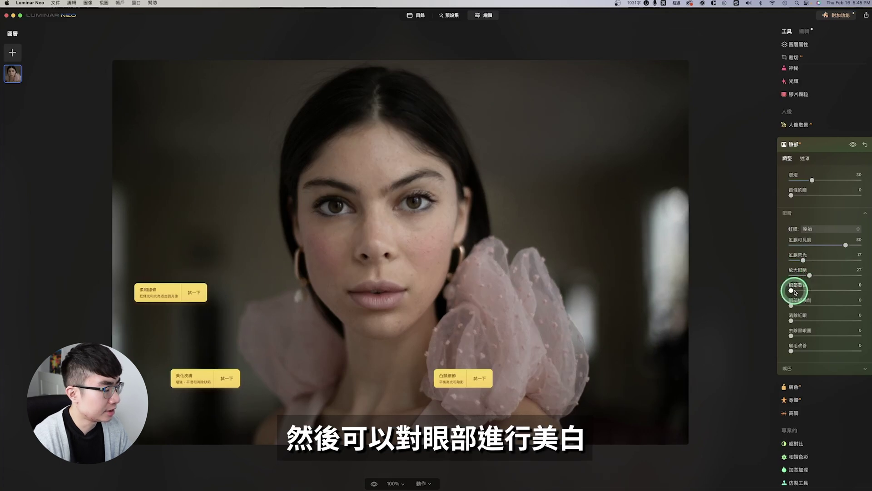
drag(792, 290, 803, 291)
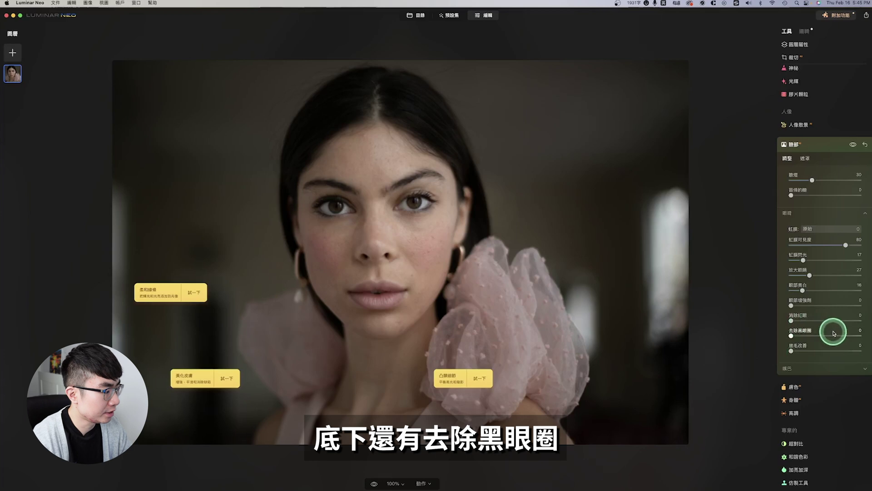
click(832, 387)
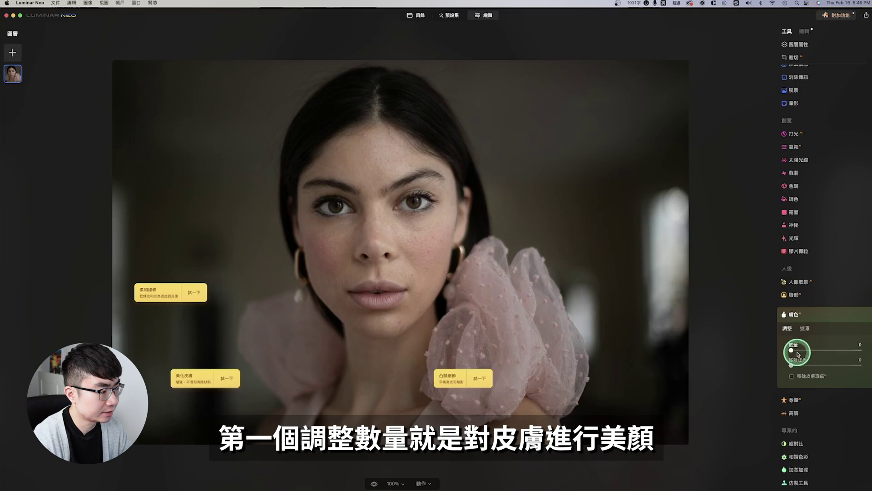
drag(798, 352, 840, 350)
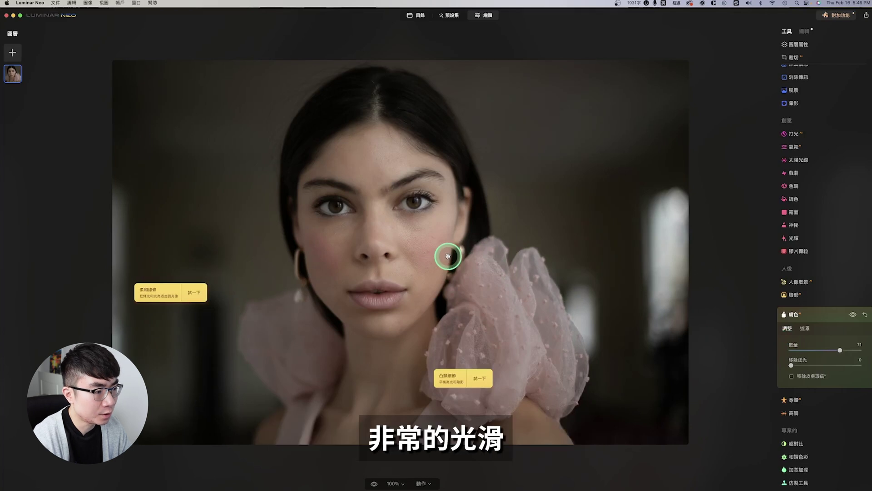
click(853, 314)
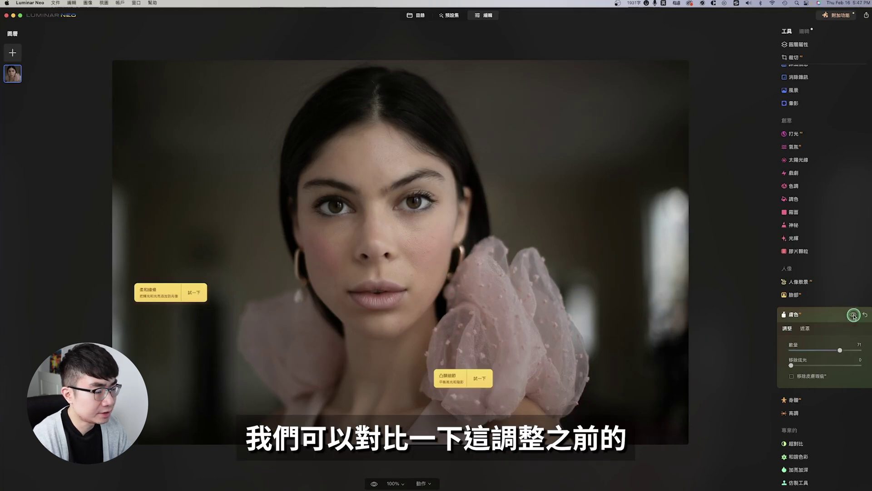
click(853, 315)
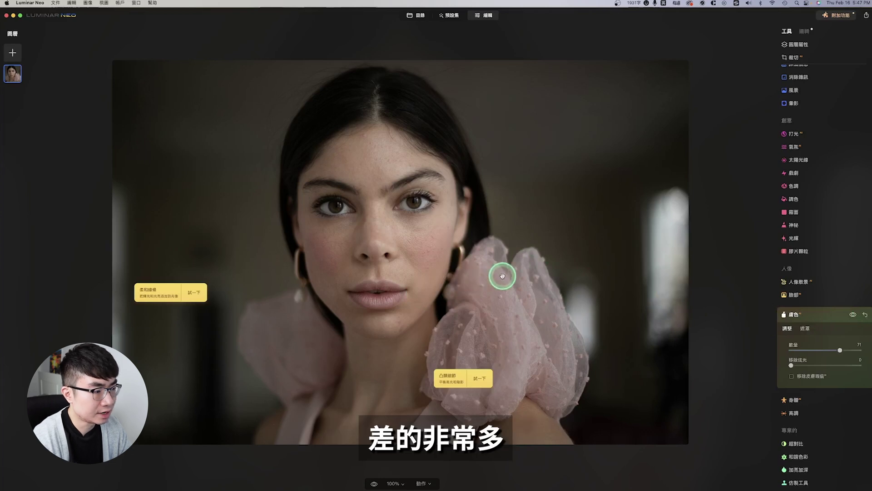
click(865, 314)
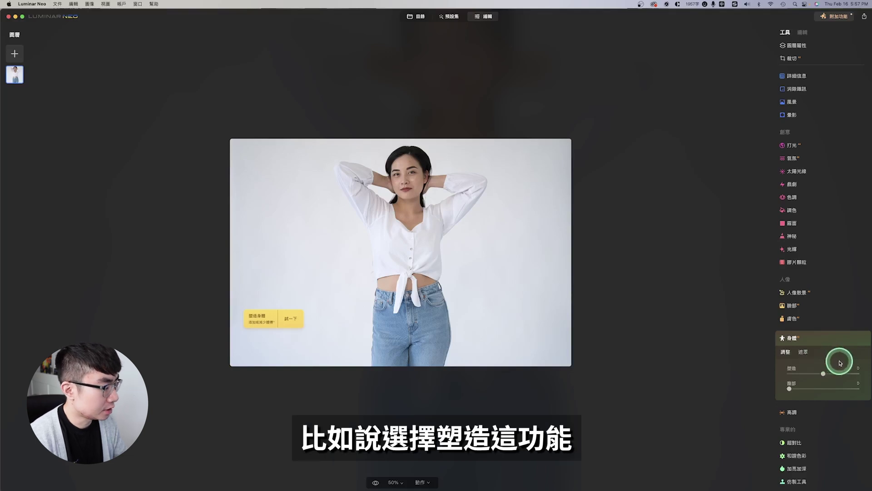
Step: Drag the body Shape slider to 51 and Abdomen all the way to 100
drag(824, 374, 841, 374)
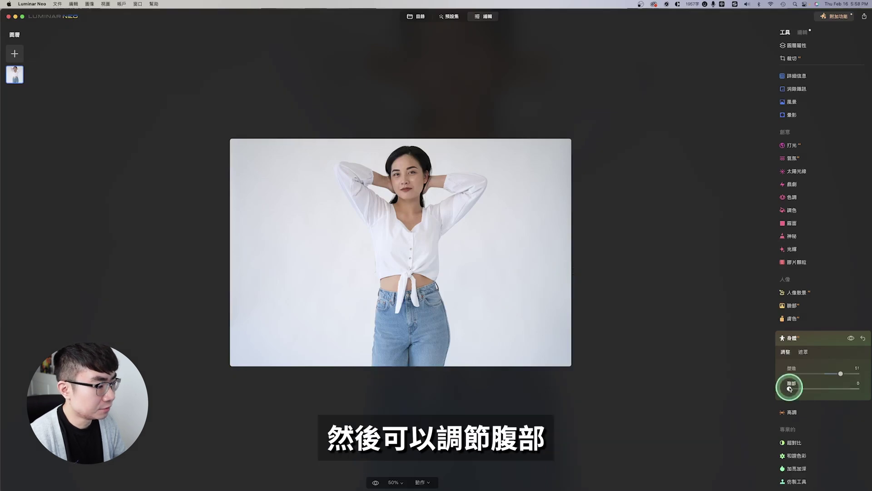
drag(789, 389, 809, 388)
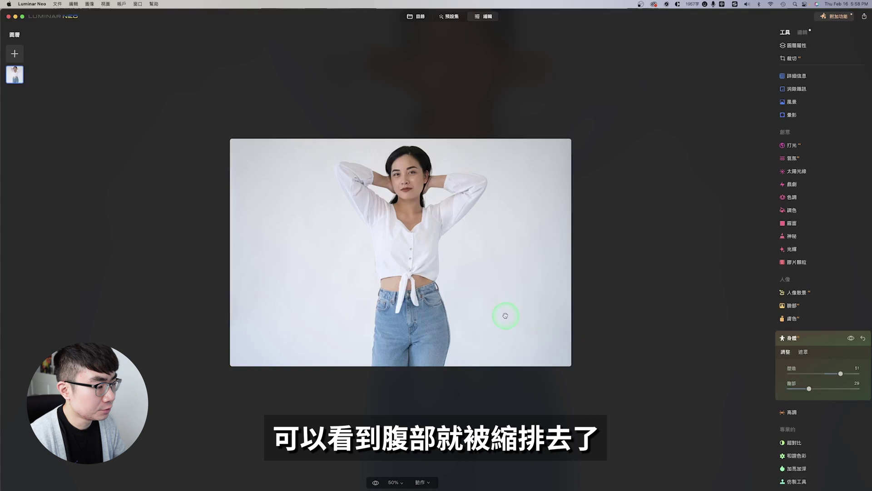
drag(809, 388, 857, 389)
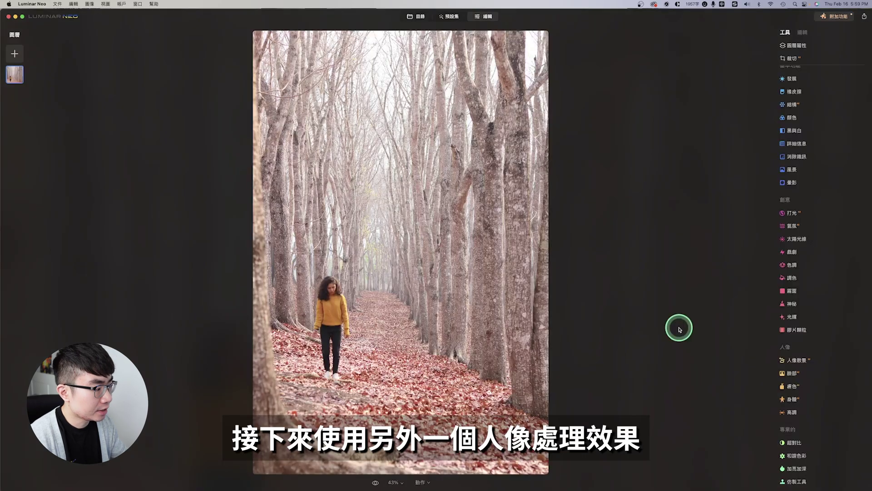
Step: Apply Portrait Bokeh background blur behind the walking woman, comparing it with the original
click(799, 360)
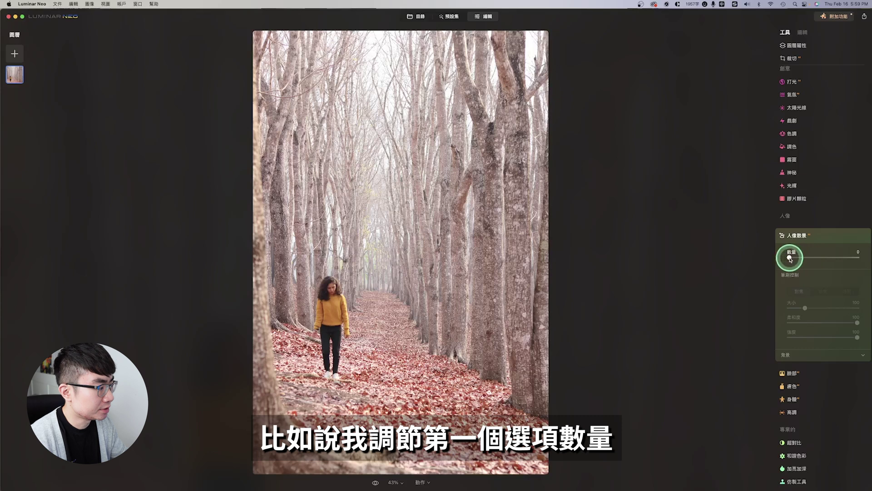
drag(790, 258, 857, 257)
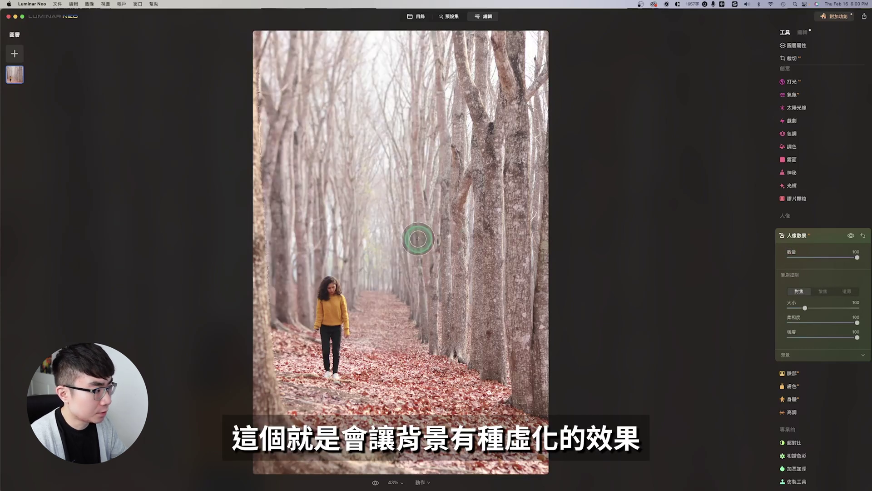
click(851, 235)
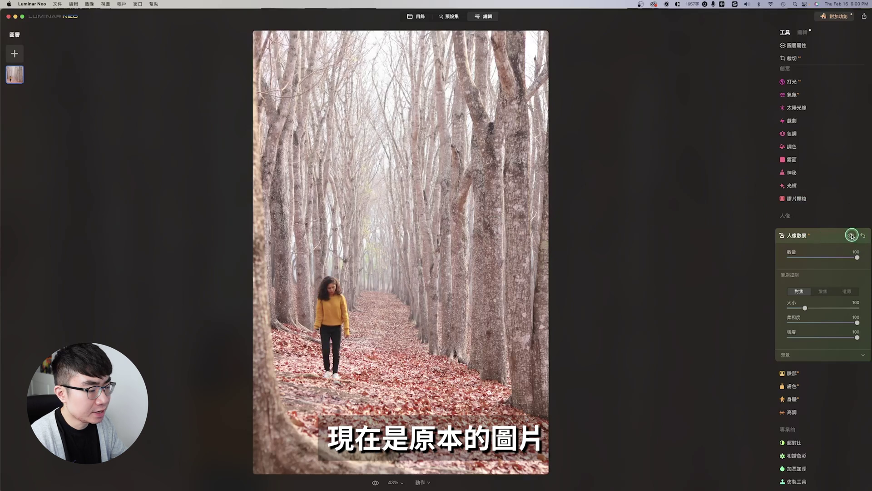
click(851, 235)
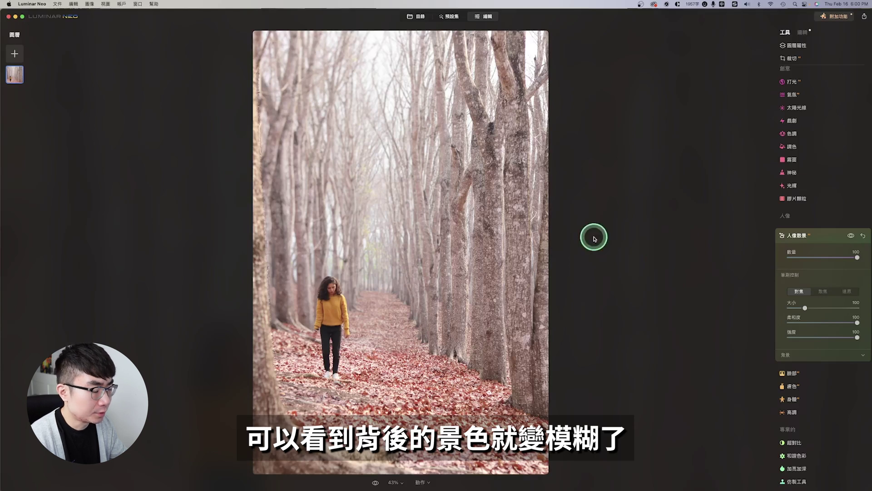
Step: Expand the background settings and raise the 暖色 warmth and 光暈強調 glow sliders
click(813, 354)
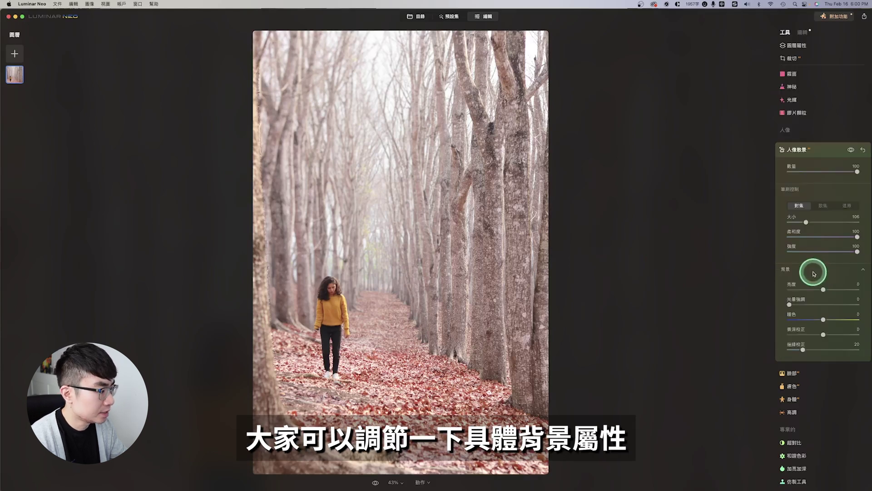
click(823, 319)
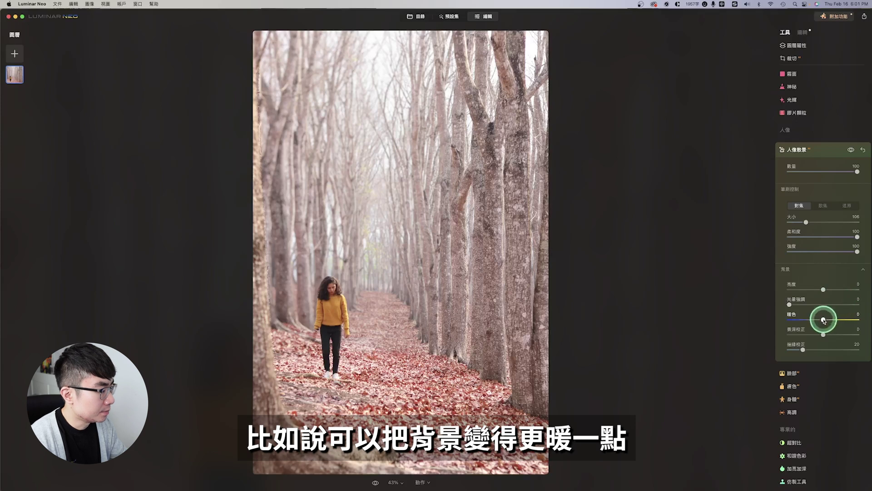
drag(823, 319, 843, 320)
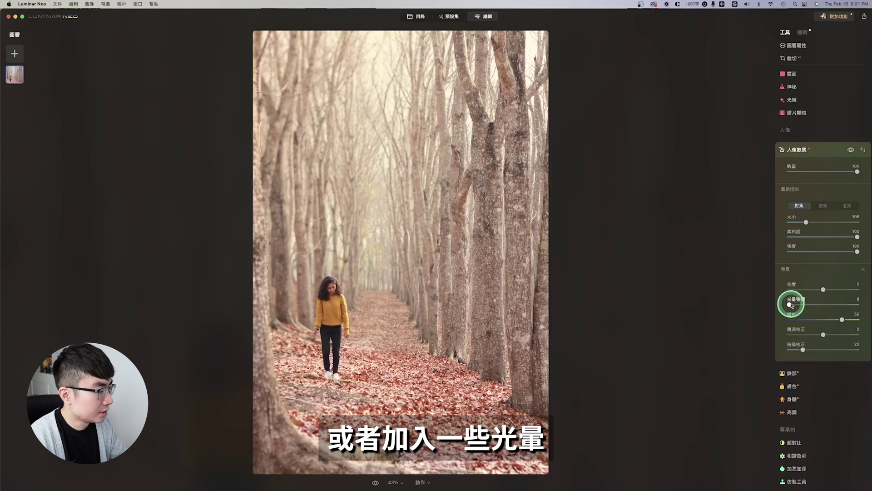
drag(789, 305, 819, 305)
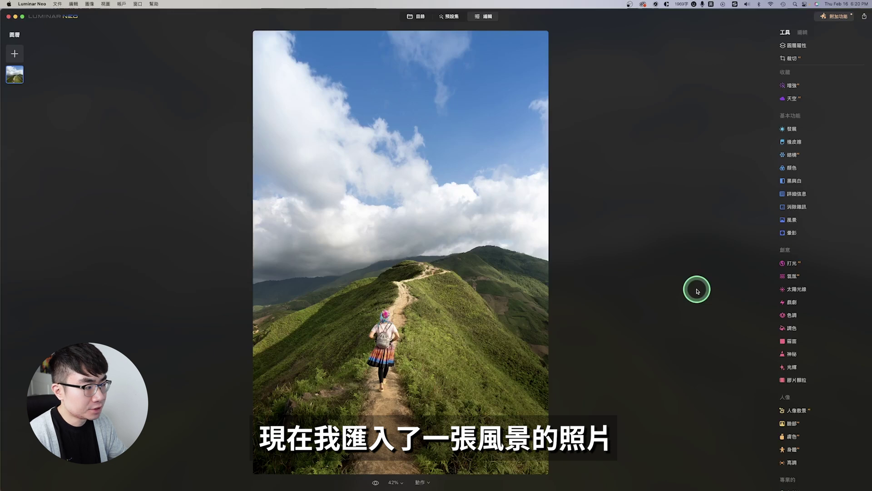
click(792, 264)
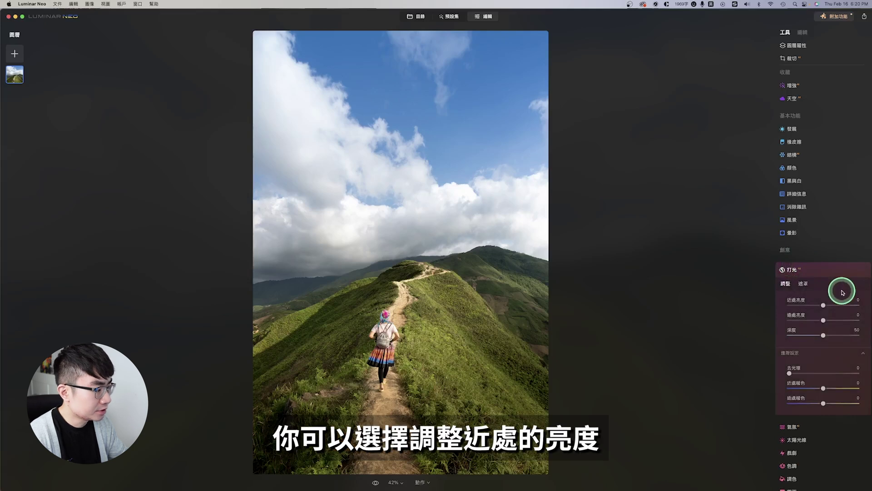
drag(823, 305, 840, 304)
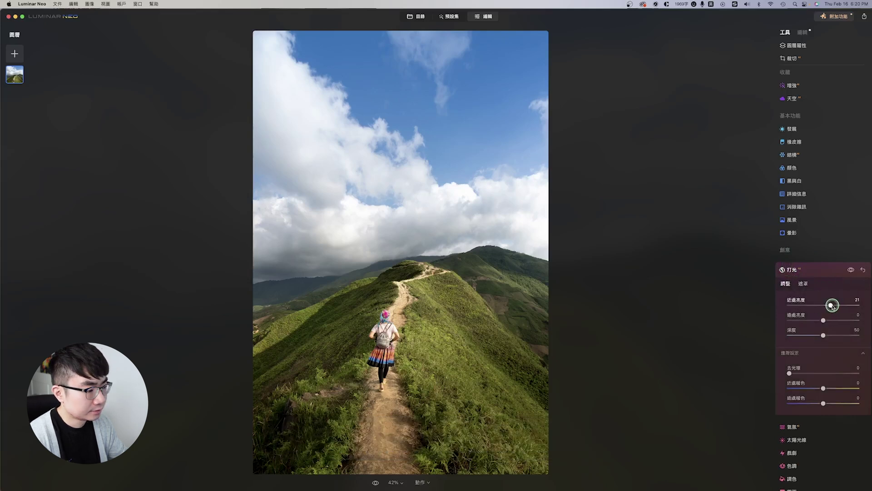
click(851, 271)
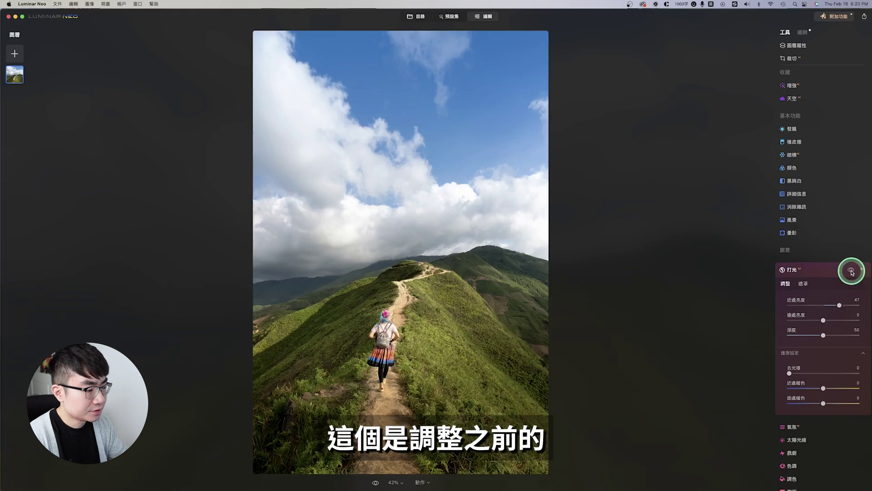
click(851, 271)
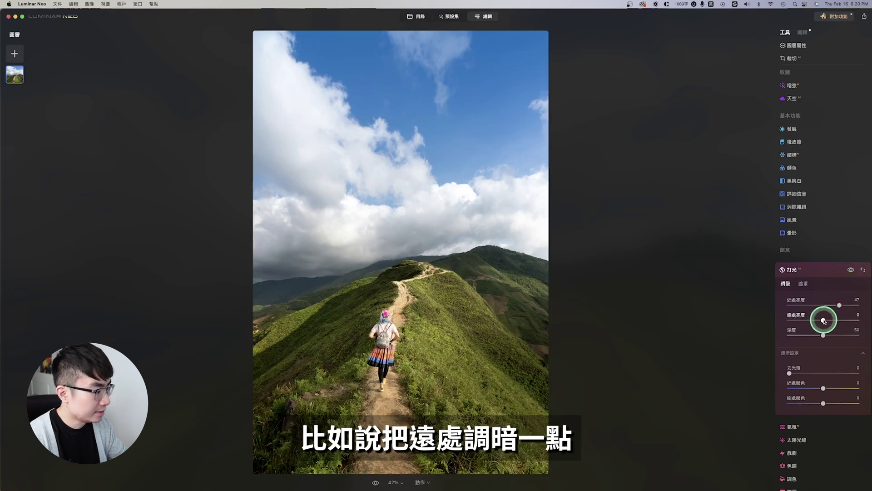
drag(824, 321, 813, 320)
click(852, 271)
drag(852, 272, 833, 279)
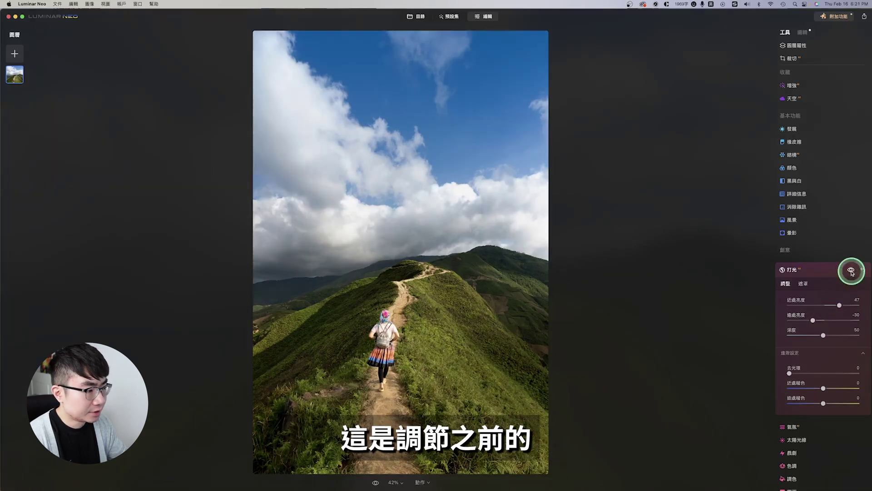
scroll(834, 279, down, 5)
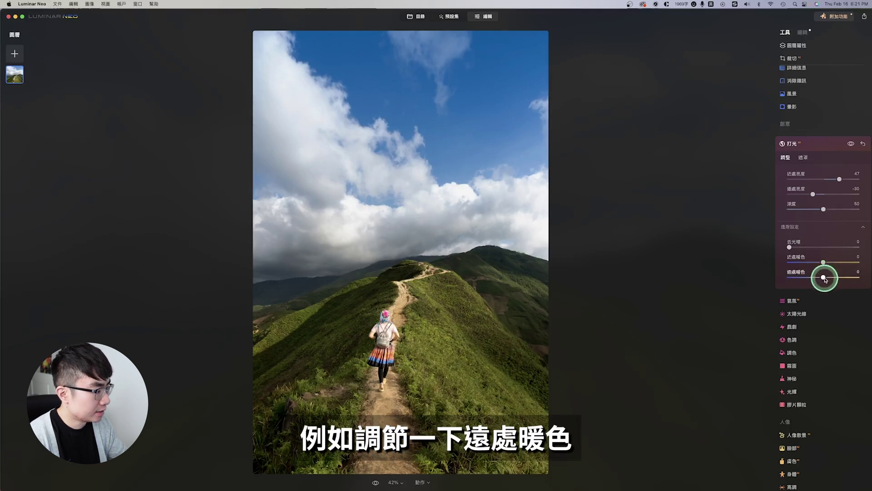
drag(824, 277, 832, 277)
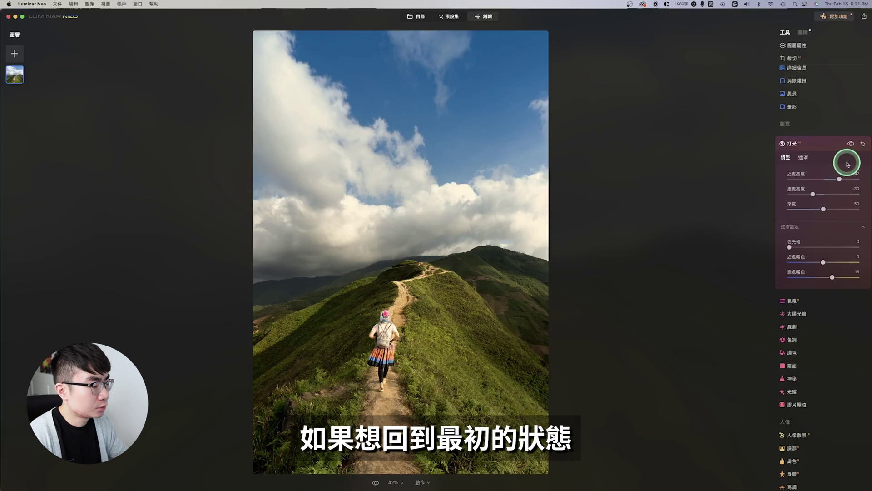
click(865, 145)
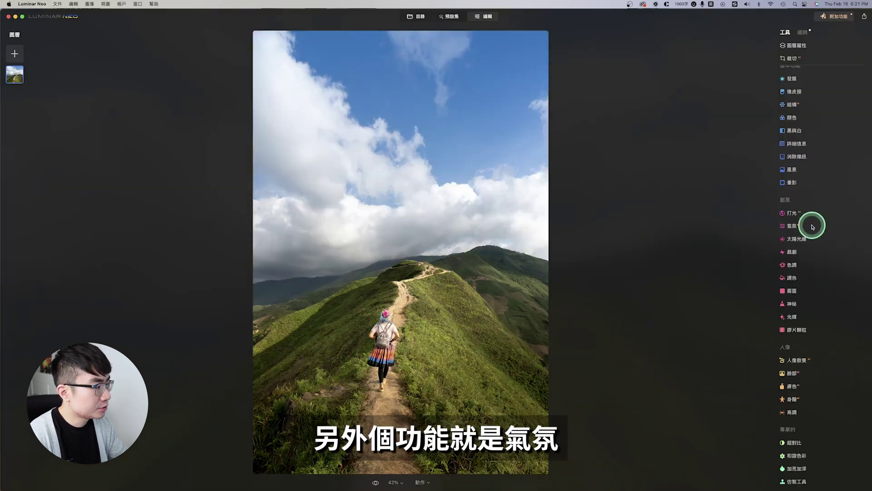
click(792, 226)
click(835, 263)
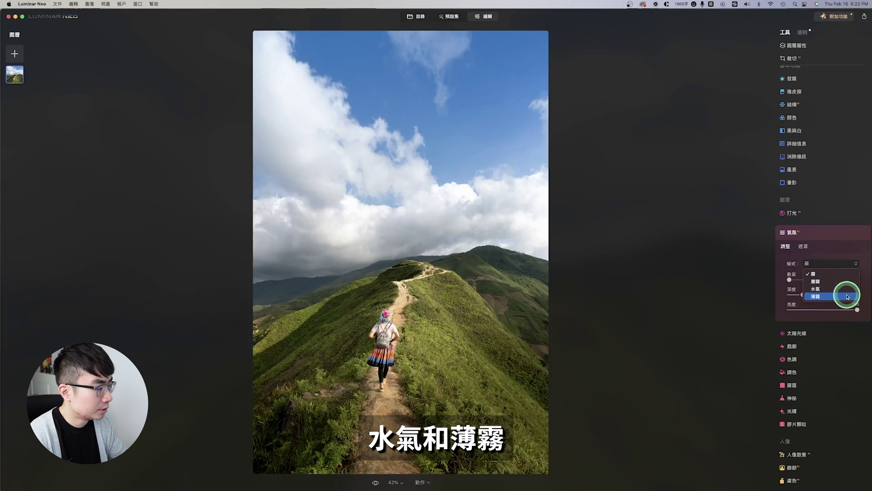
click(835, 289)
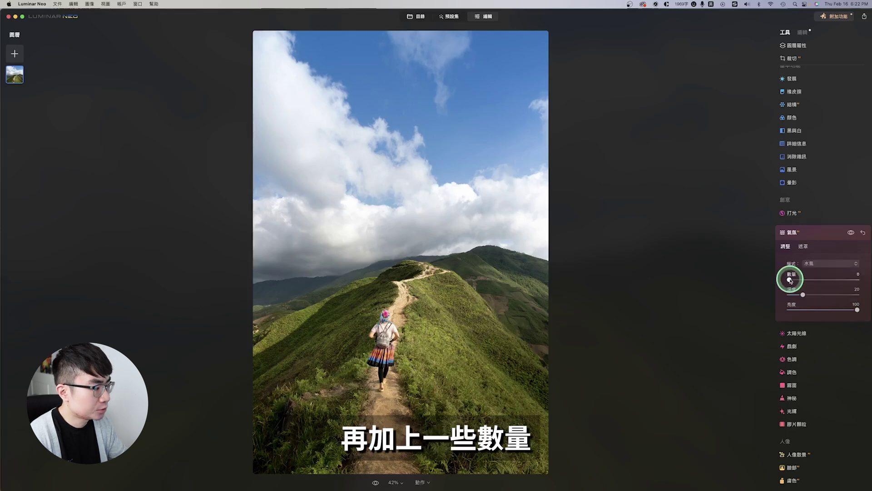
drag(790, 279, 829, 280)
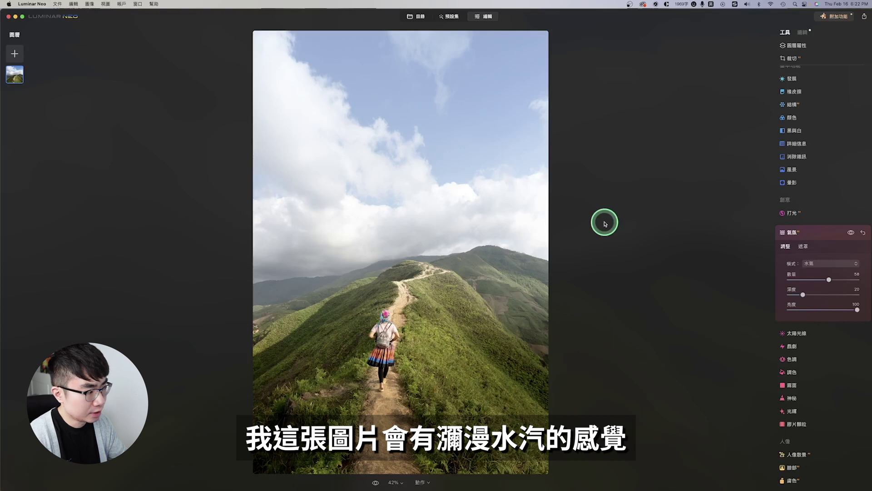
drag(803, 295, 829, 295)
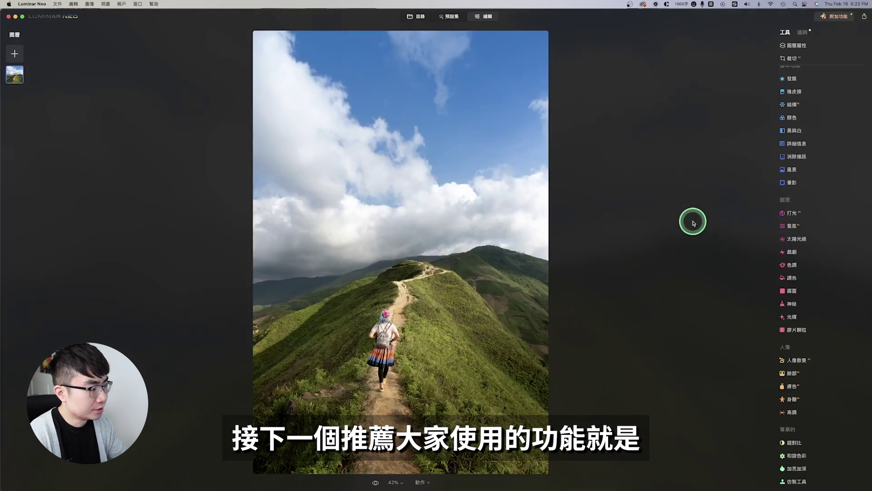
scroll(794, 132, up, 2)
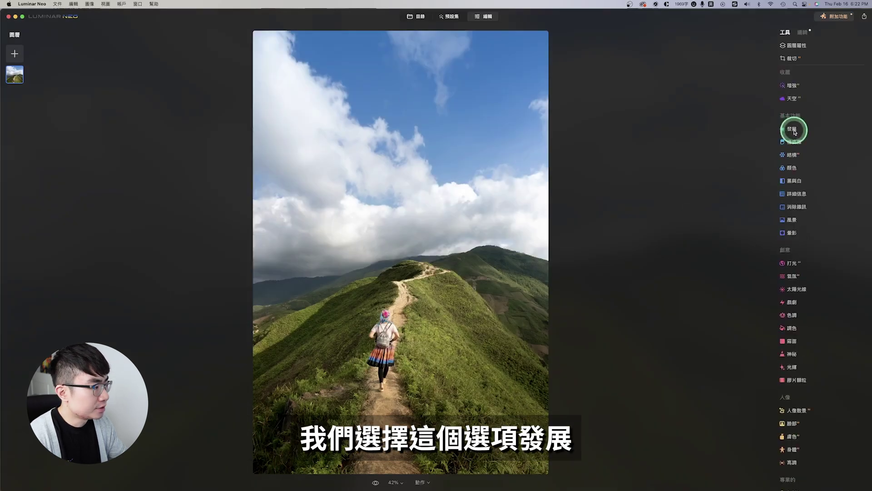
Step: Add an AI mask to Develop, selecting 天空 (sky) instead of 人類, and return to 調整
click(794, 131)
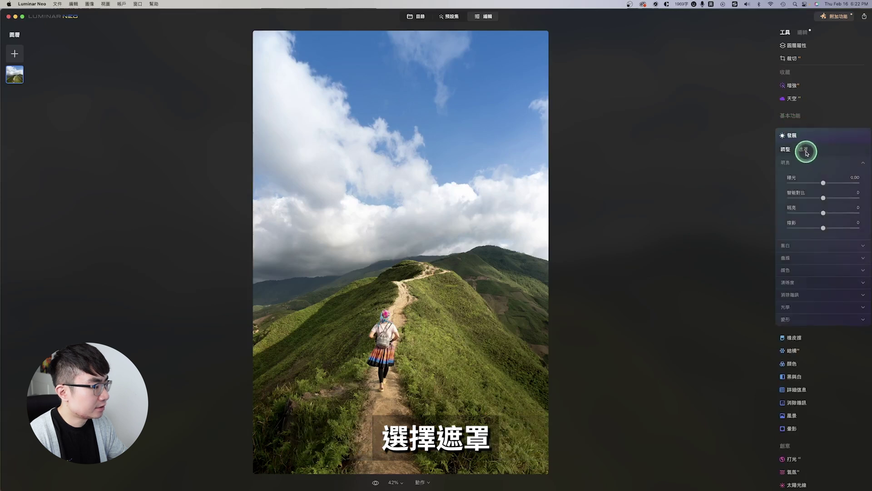
click(803, 149)
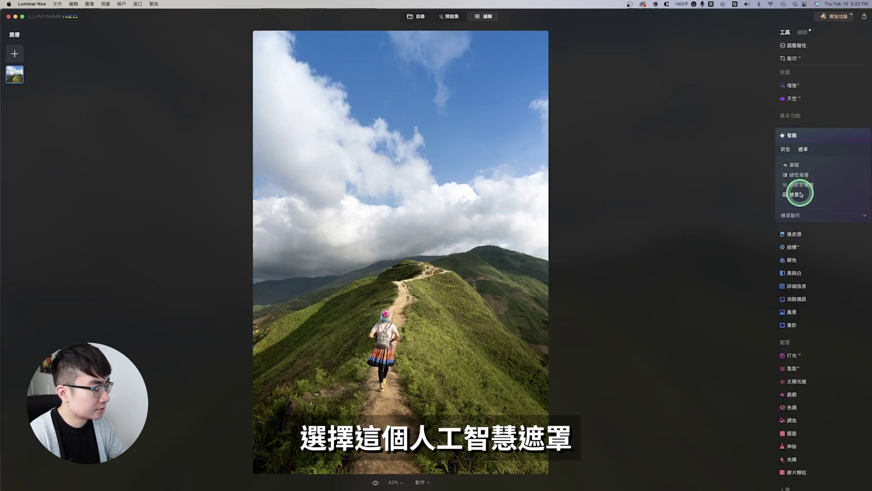
click(796, 195)
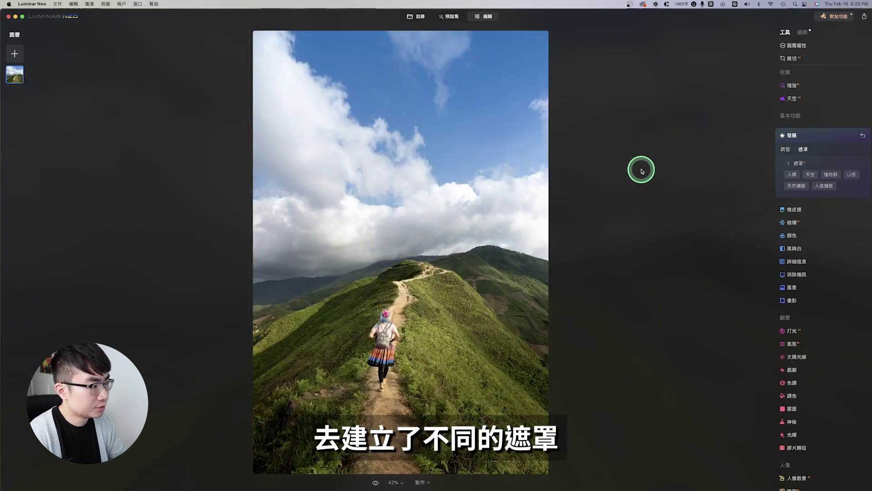
click(792, 175)
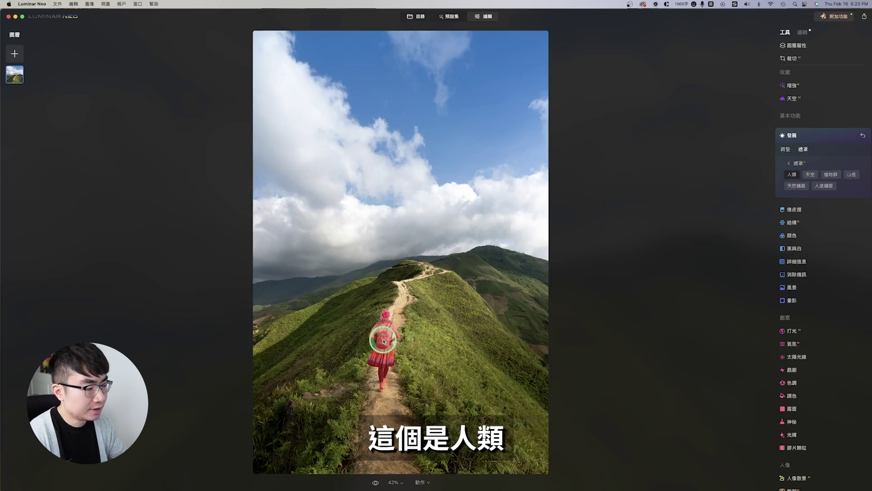
click(810, 174)
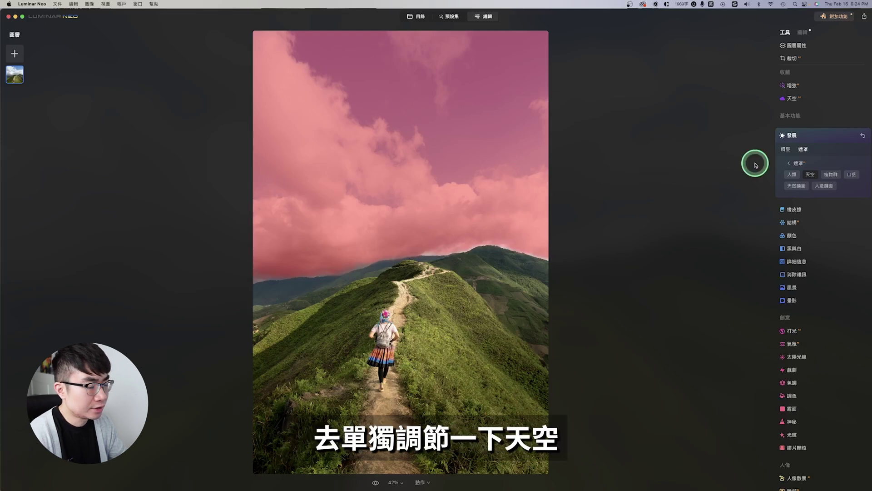
click(789, 152)
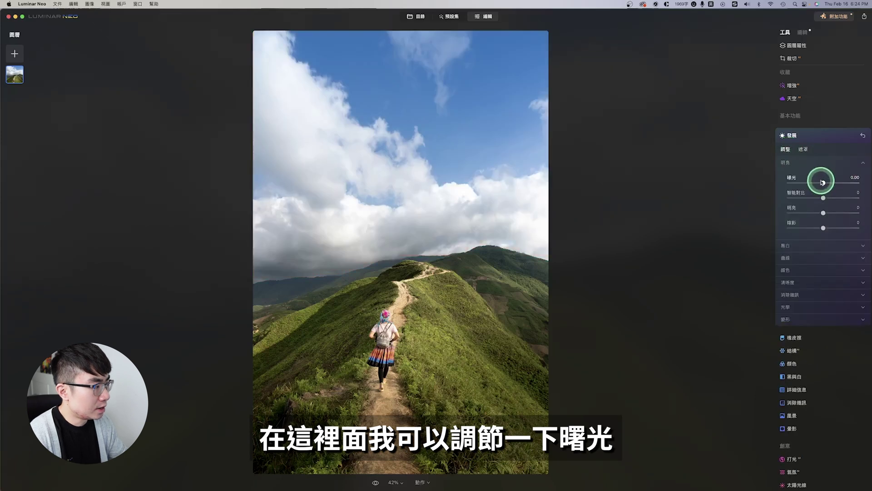
Step: Raise the masked sky's exposure to 1.31, lift shadows, set saturation to 25, then open Sun Rays
drag(823, 182, 833, 183)
drag(823, 227, 837, 228)
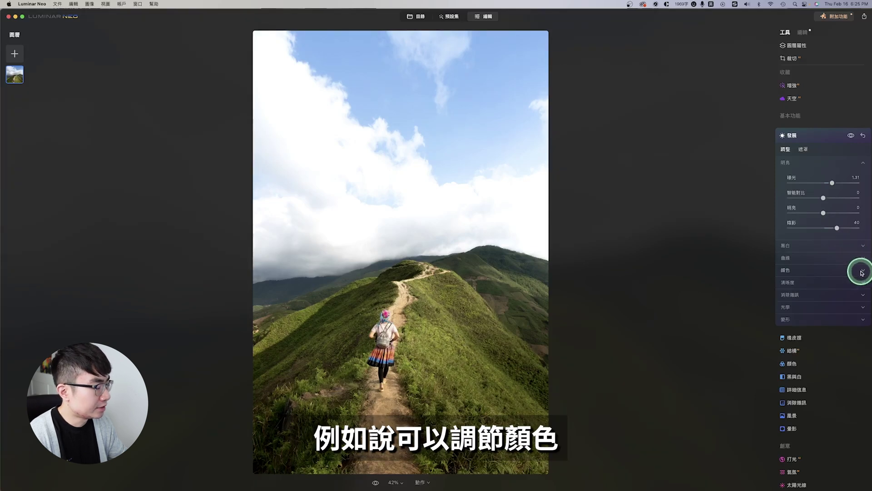
click(862, 272)
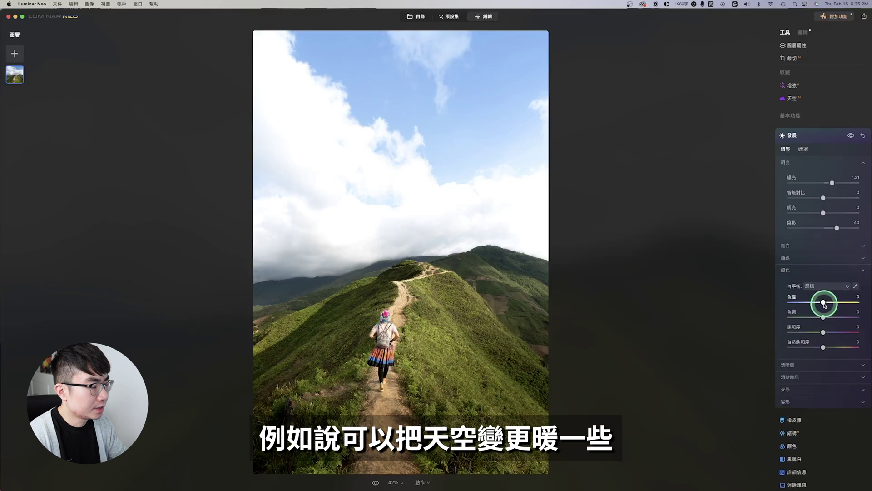
click(823, 332)
drag(823, 332, 832, 333)
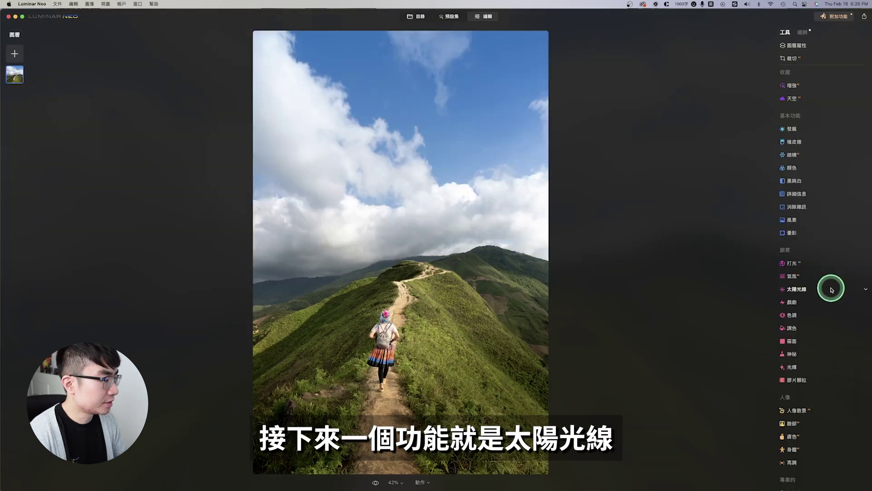
click(832, 290)
click(344, 113)
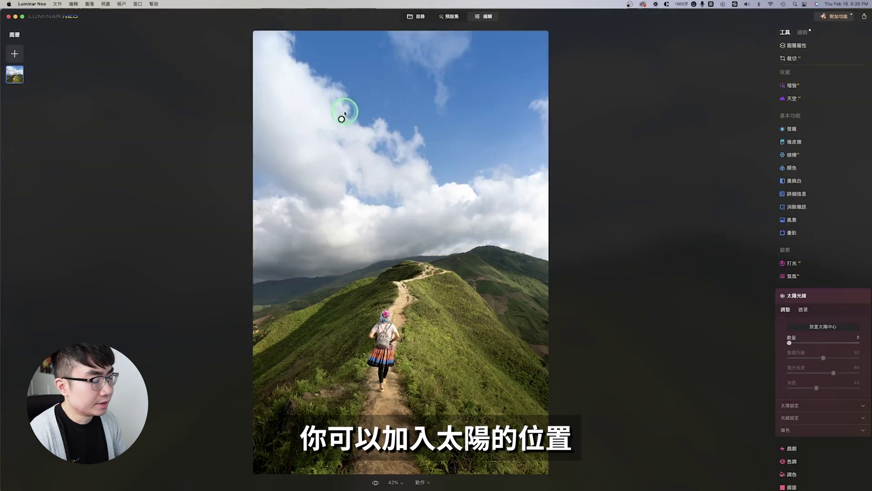
Step: Place the sun centre in the open blue sky and raise the sun rays Amount to 17
drag(341, 119, 494, 117)
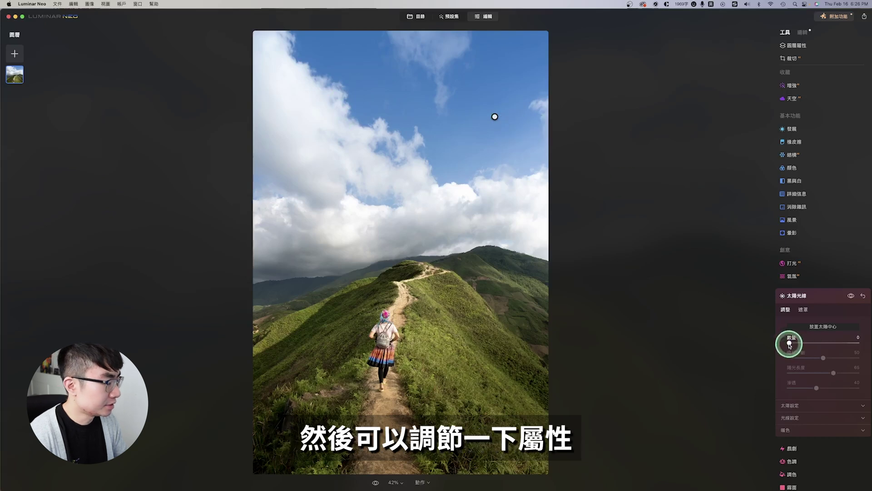
drag(790, 343, 802, 344)
click(509, 199)
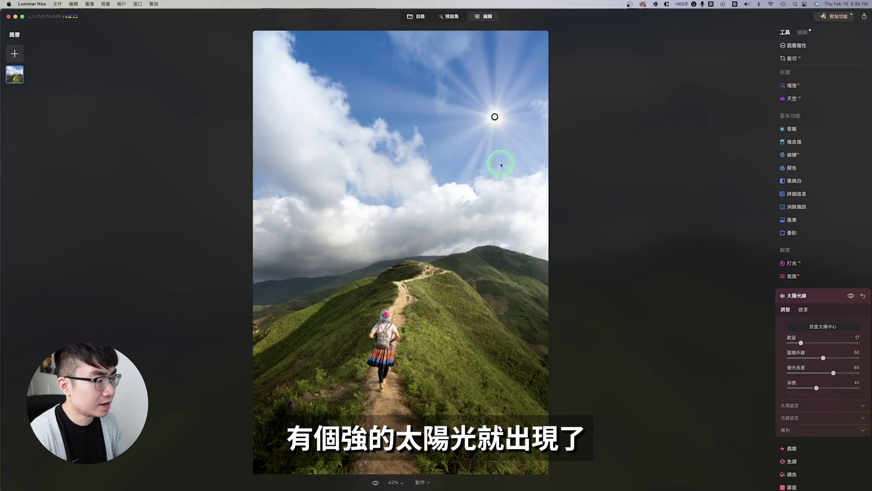
Step: Expand the Sun and Rays settings groups, including ray count and warmth options
scroll(822, 302, down, 5)
click(822, 302)
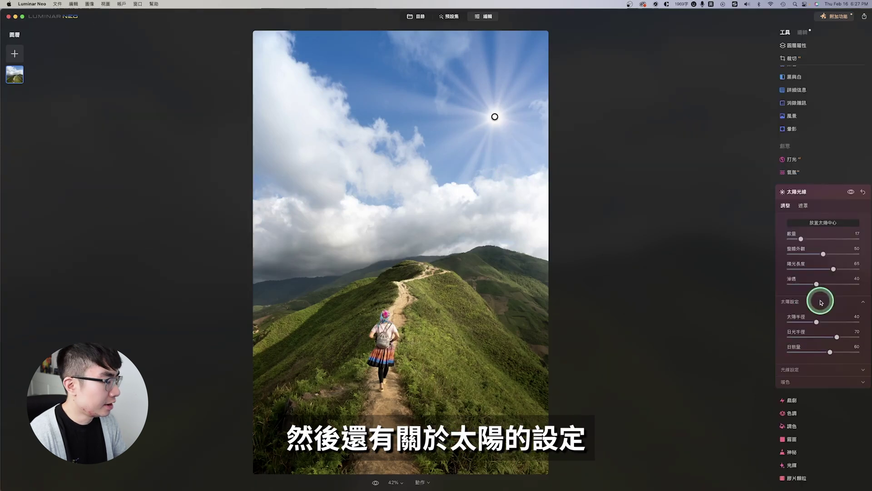
click(836, 369)
scroll(836, 359, down, 3)
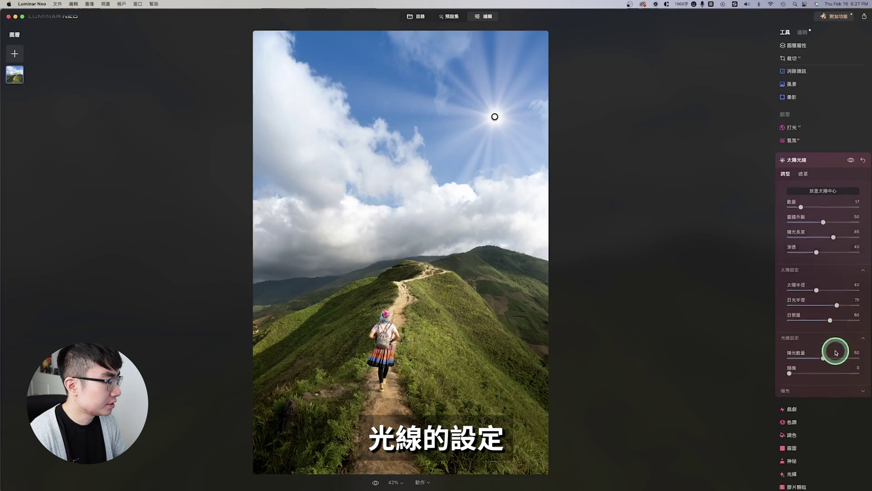
scroll(832, 345, down, 2)
click(828, 329)
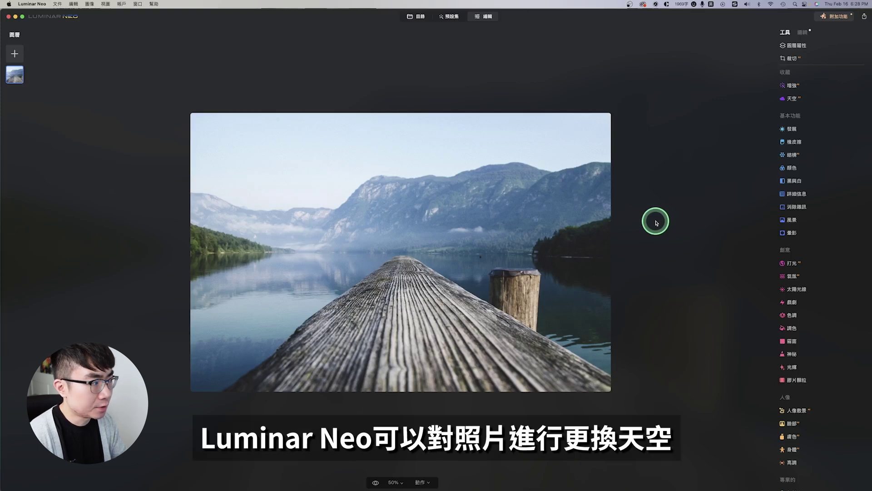
Step: Replace the lake photo's sky with Starry Night 1 from the sky list
click(794, 99)
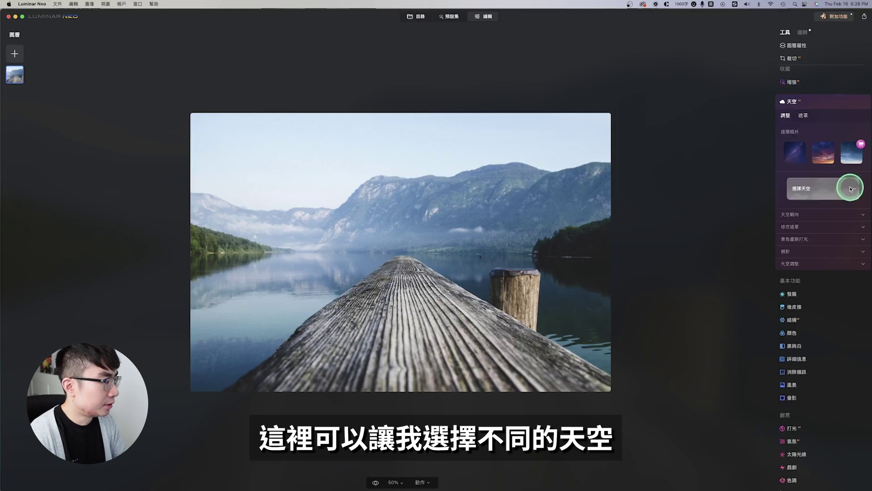
click(850, 189)
scroll(840, 261, down, 3)
scroll(845, 250, down, 3)
scroll(850, 241, down, 3)
click(850, 237)
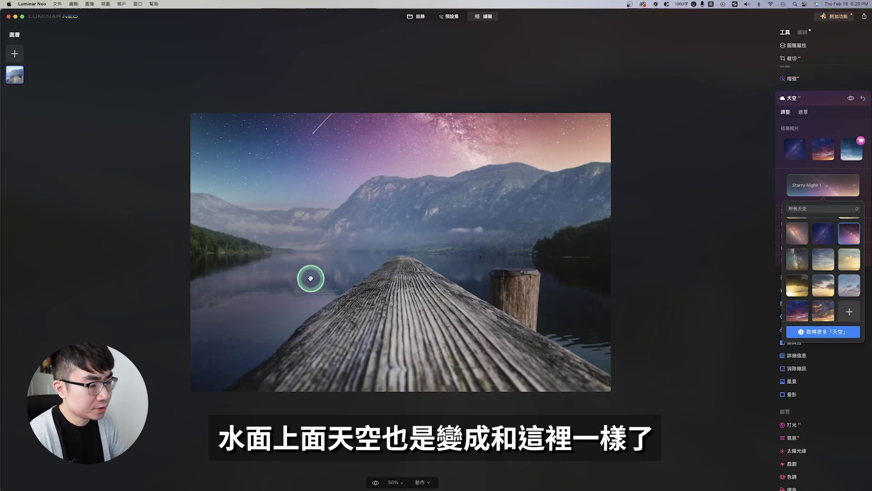
Step: Set the sky's Horizon Position to -29 and Horizontal Position to -43, with Reflection clarity 68
click(448, 176)
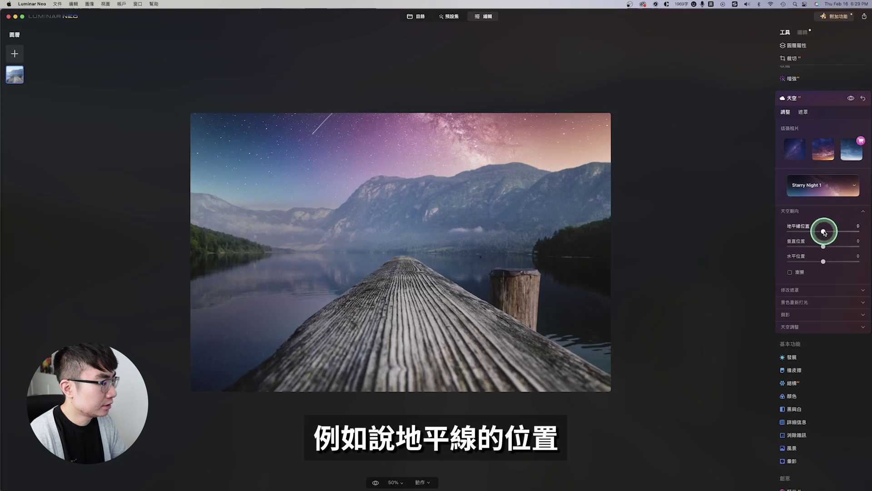
drag(824, 232, 813, 231)
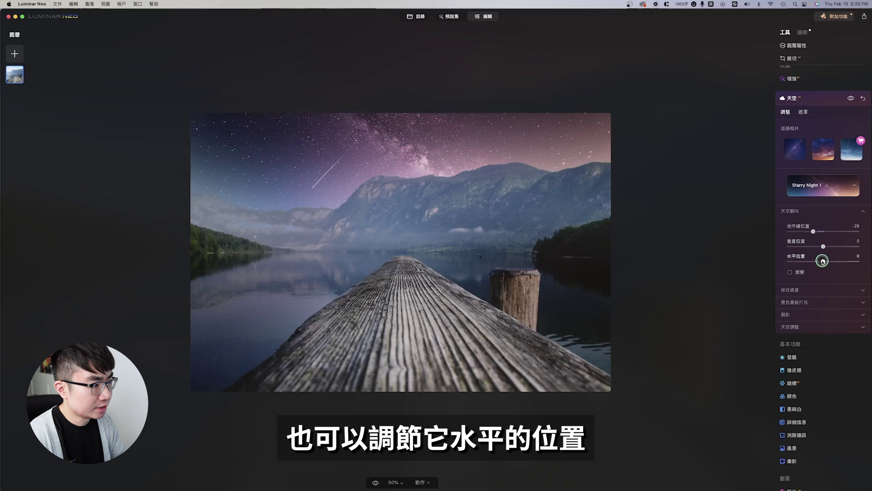
drag(824, 261, 808, 261)
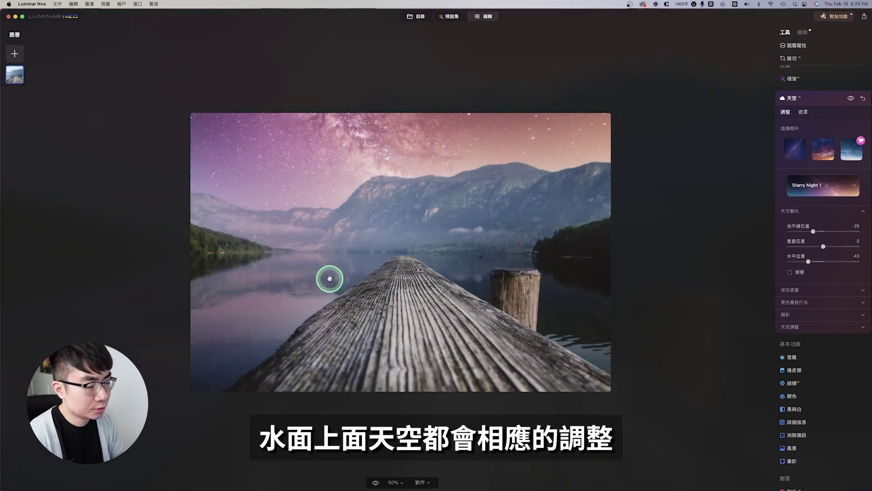
click(824, 314)
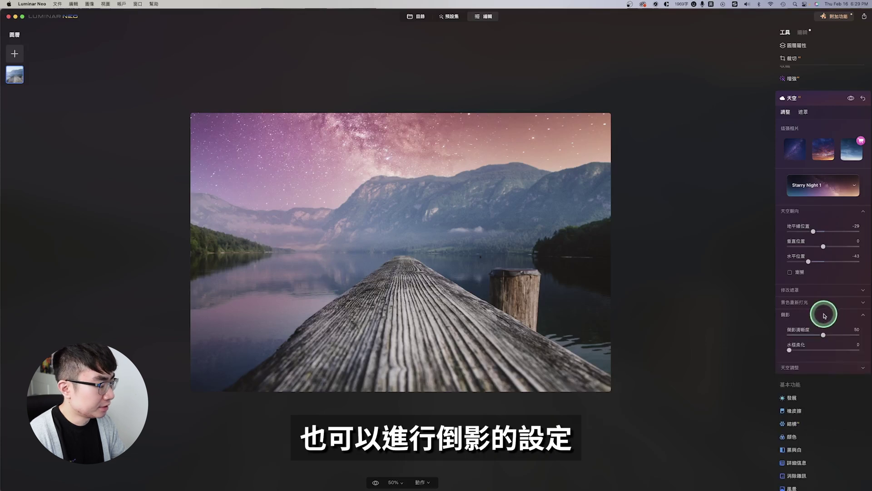
drag(824, 328, 826, 327)
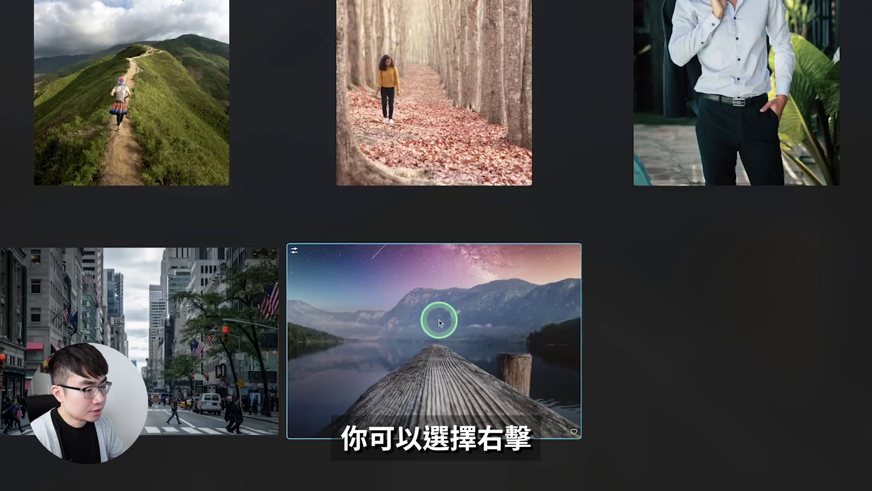
Step: Copy the lake photo's adjustments and paste them onto the hiking photo
right_click(439, 323)
mouse_move(488, 365)
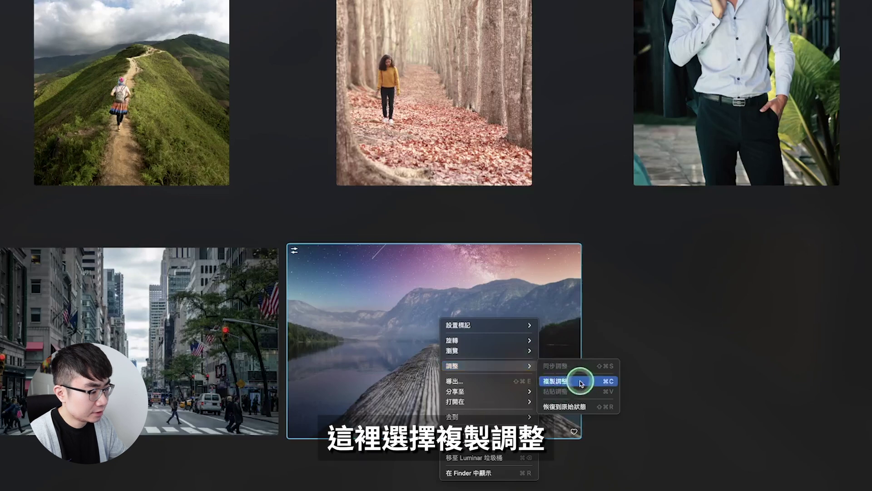
click(563, 386)
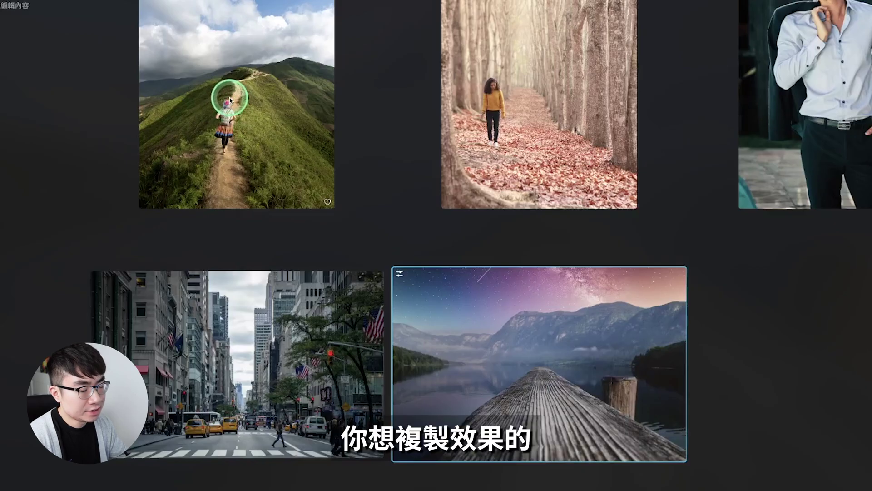
click(230, 100)
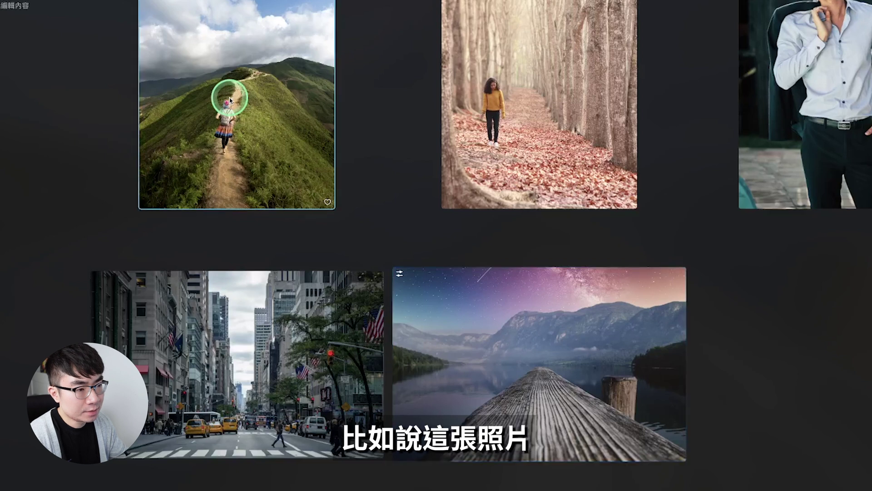
right_click(230, 100)
mouse_move(273, 143)
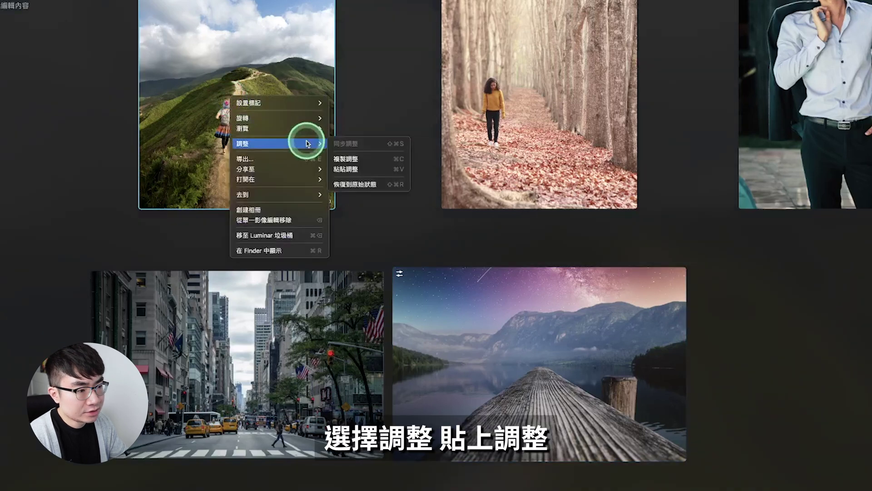
click(386, 170)
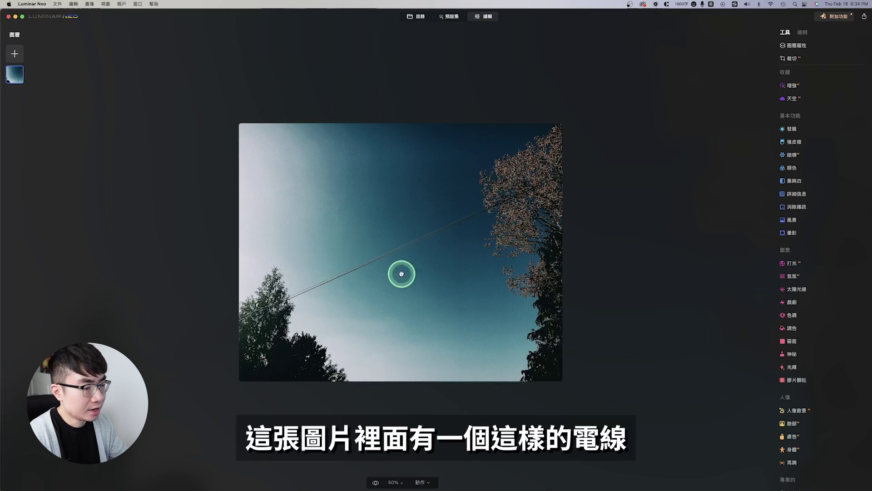
Step: Expand the Erase tool's Object Removal settings for the power-line photo
click(800, 145)
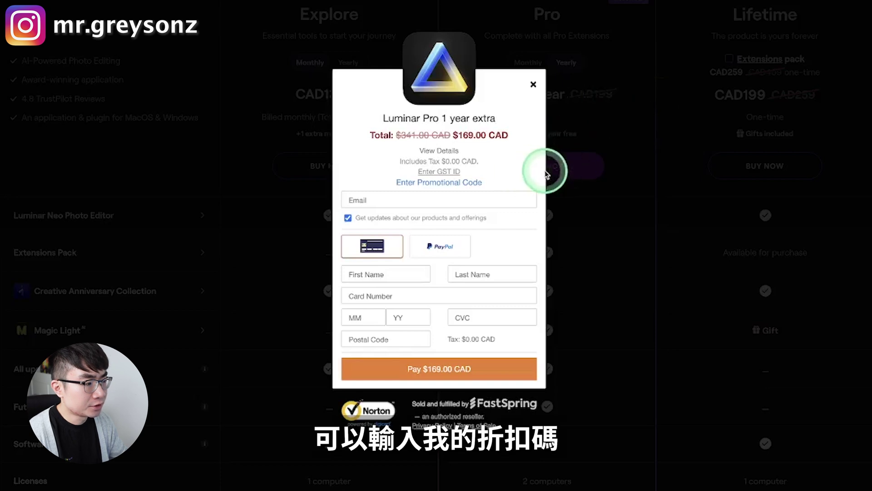
Step: Apply the 10% promotional coupon code, lowering the total to $152.10 CAD
click(470, 186)
click(442, 178)
text(GZCoupon10)
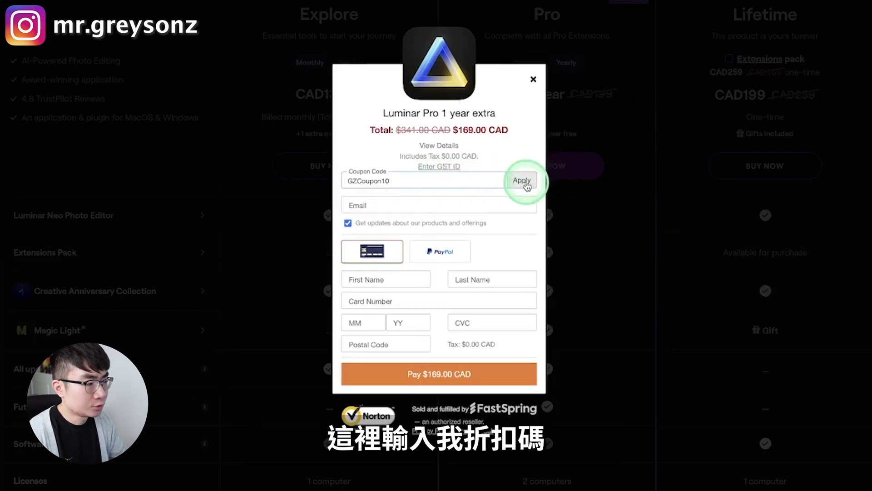
click(522, 180)
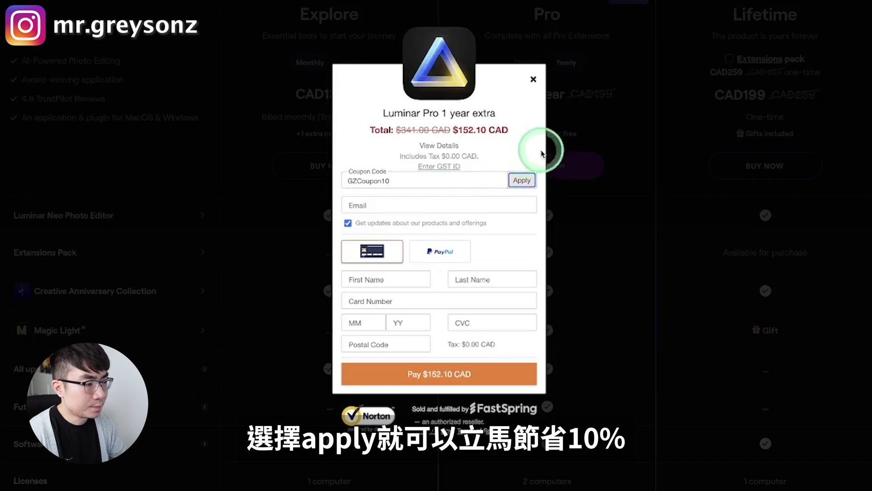